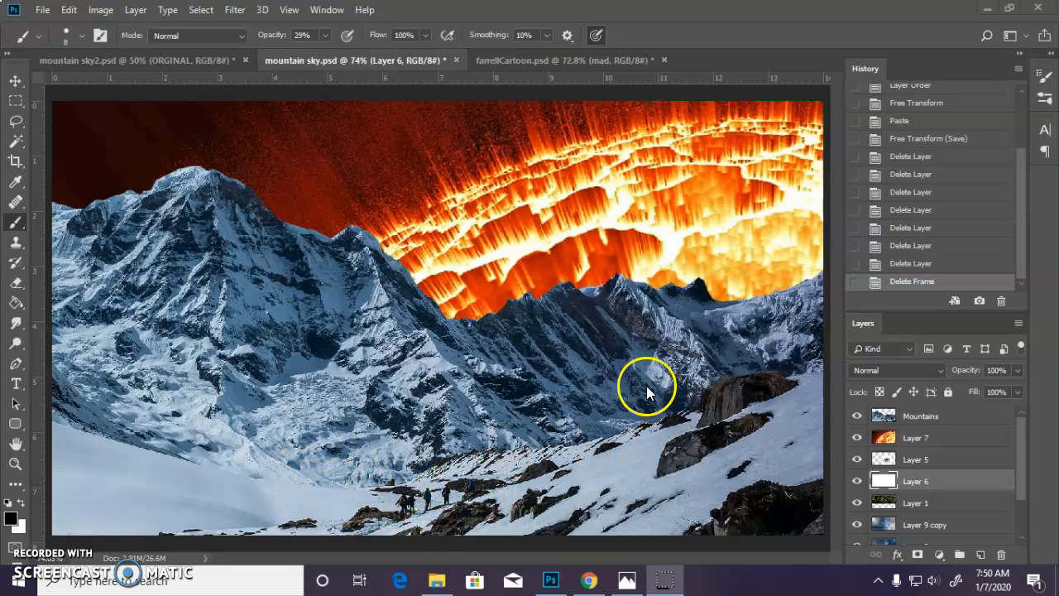
- Switch to Chrome, look over the landscape and mountains image results, and return to Photoshop
{"action": "left_click", "coordinate": [586, 582]}
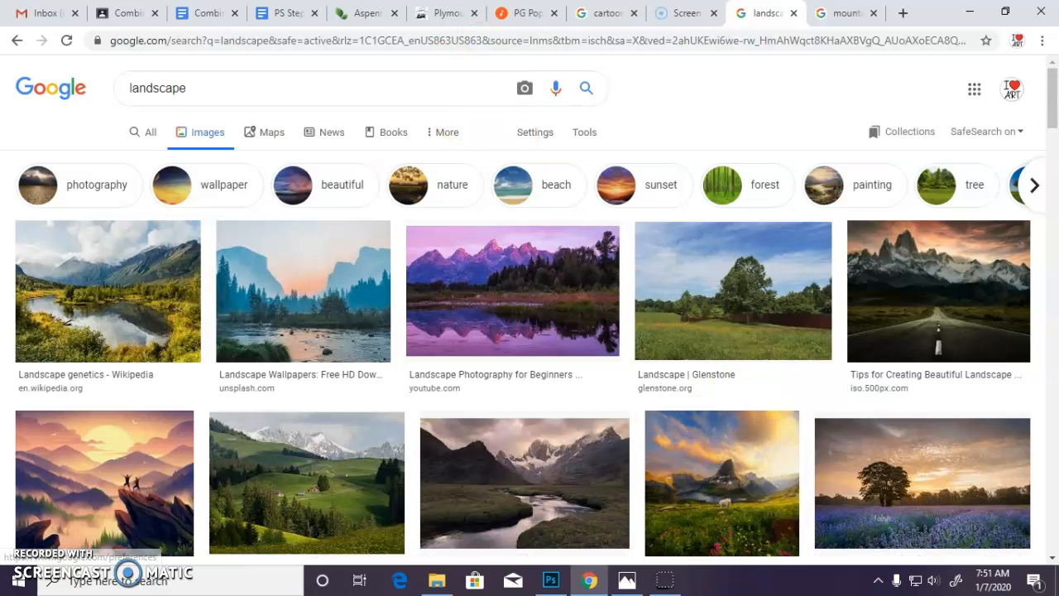
{"action": "left_click", "coordinate": [865, 13]}
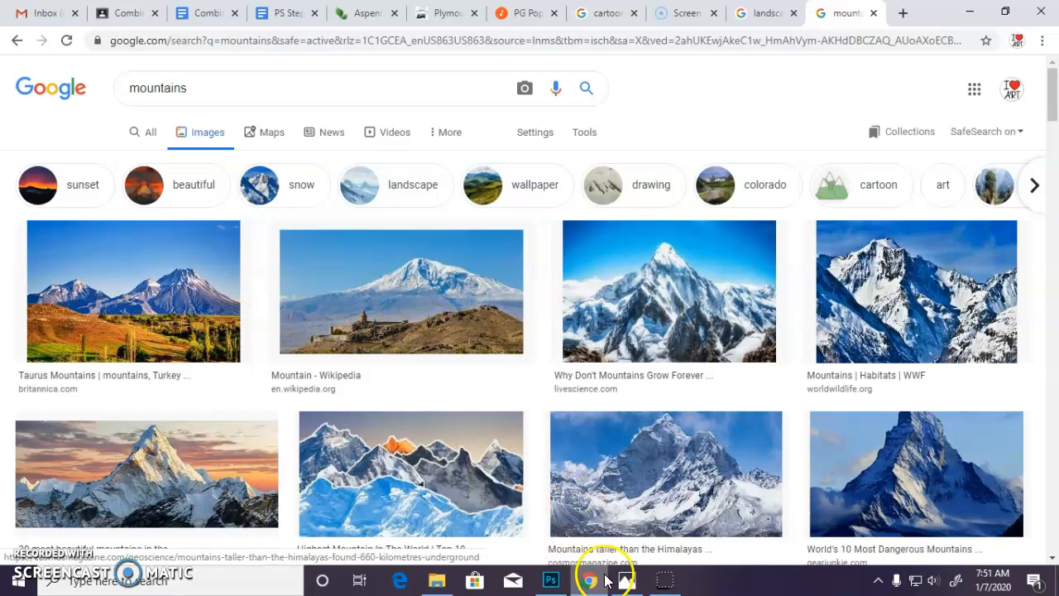
{"action": "left_click", "coordinate": [550, 579]}
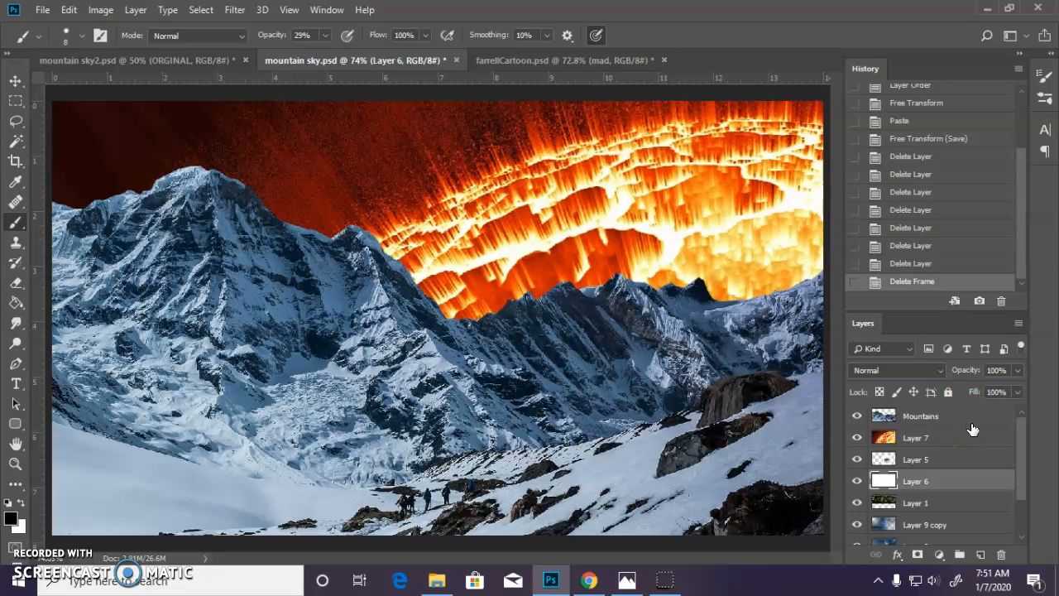
- Hide Layer 7 and move the torn-paper eye image on Layer 5 from behind the ridge up into the sky
{"action": "left_click", "coordinate": [858, 438]}
{"action": "left_click", "coordinate": [858, 460]}
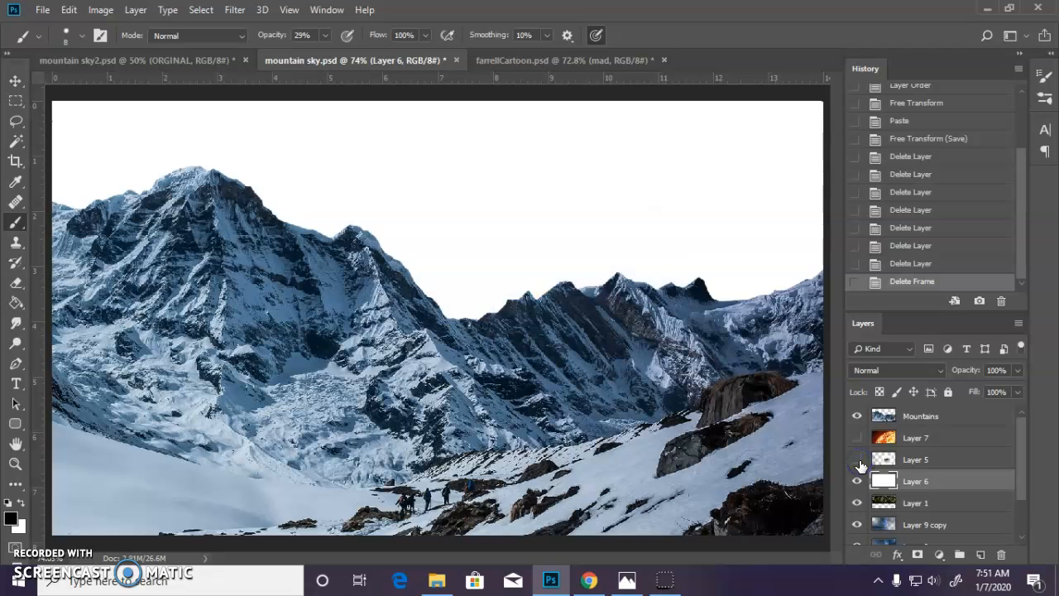
{"action": "left_click", "coordinate": [858, 460]}
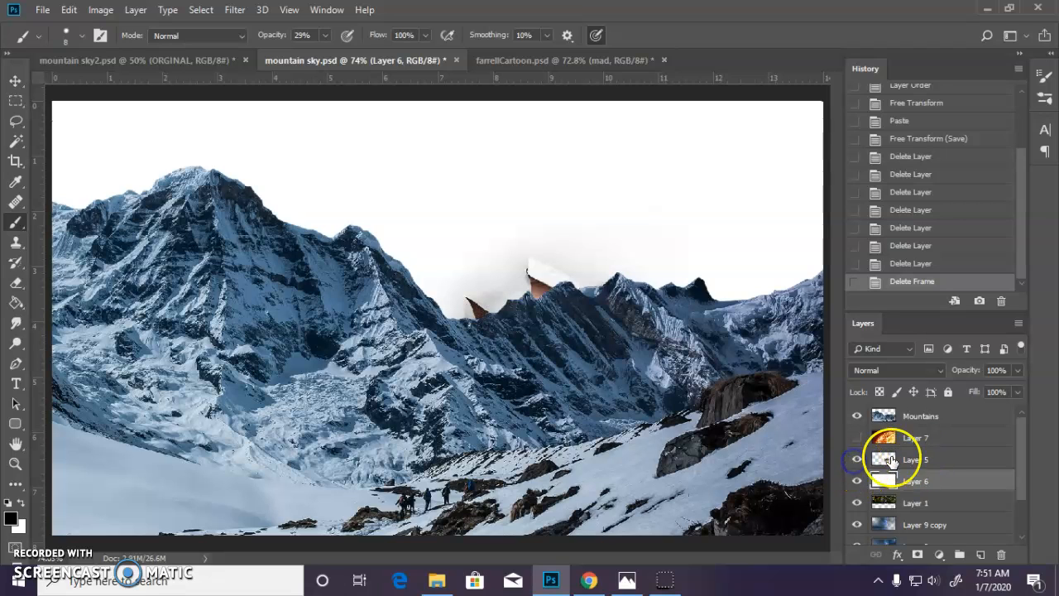
{"action": "left_click", "coordinate": [17, 80]}
{"action": "left_click_drag", "start_coordinate": [530, 280], "coordinate": [680, 118]}
- Hide Layer 5, Layer 6, Layer 1, Layer 9 copy, Layer 9 and ORGINAL, leaving only the Mountains layer visible
{"action": "left_click", "coordinate": [857, 460]}
{"action": "left_click", "coordinate": [858, 481]}
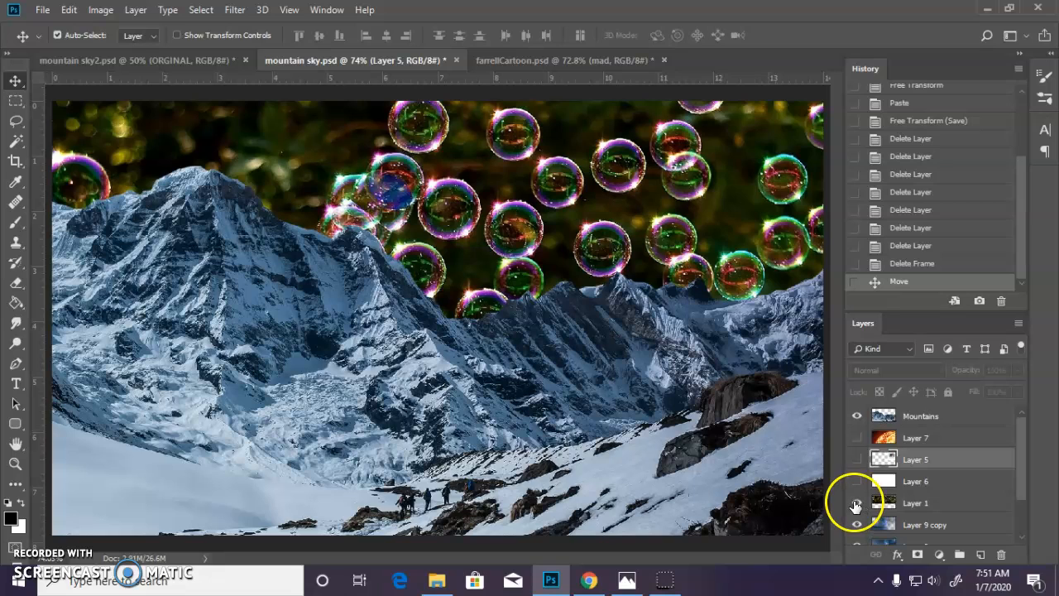
{"action": "left_click", "coordinate": [857, 504]}
{"action": "left_click", "coordinate": [857, 524]}
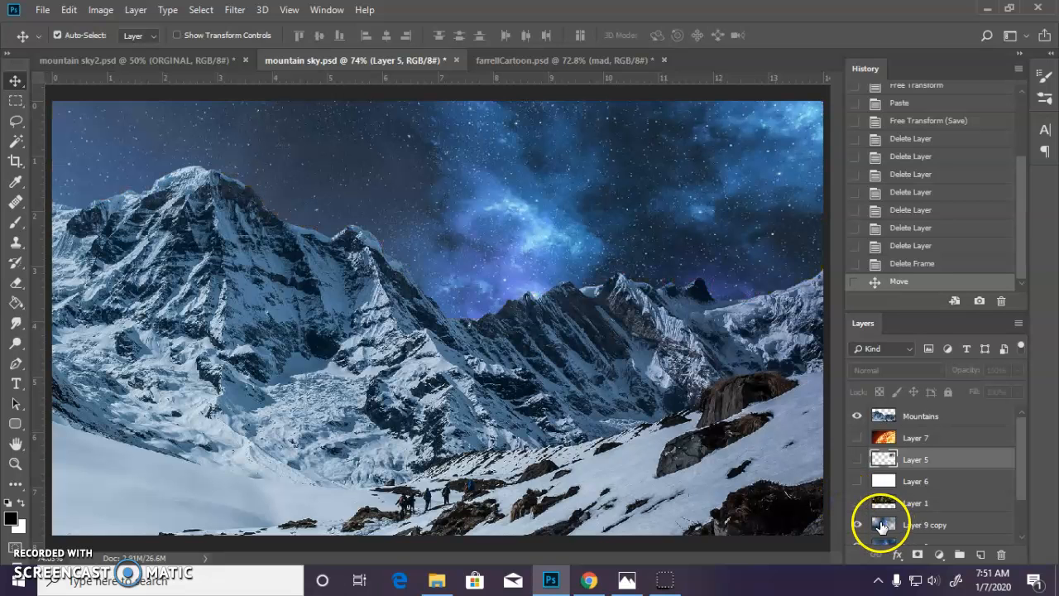
{"action": "left_click_drag", "start_coordinate": [1022, 450], "coordinate": [1019, 490]}
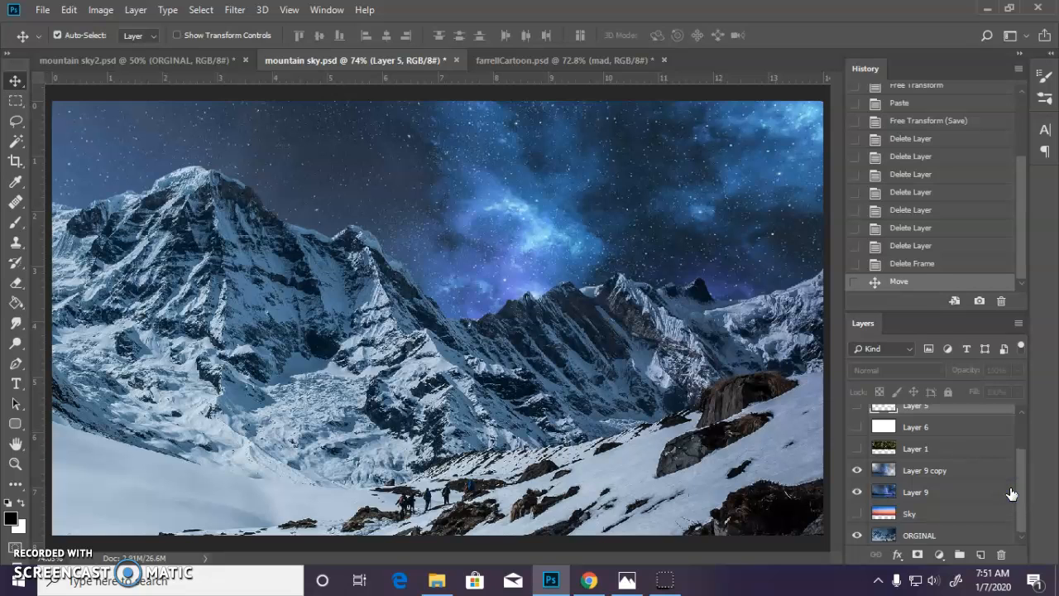
{"action": "mouse_move", "coordinate": [1012, 494]}
{"action": "left_mouse_down"}
{"action": "mouse_move", "coordinate": [847, 470]}
{"action": "mouse_move", "coordinate": [899, 464]}
{"action": "mouse_move", "coordinate": [905, 472]}
{"action": "mouse_move", "coordinate": [855, 482]}
{"action": "left_mouse_up"}
{"action": "left_click", "coordinate": [857, 494]}
{"action": "left_click", "coordinate": [857, 537]}
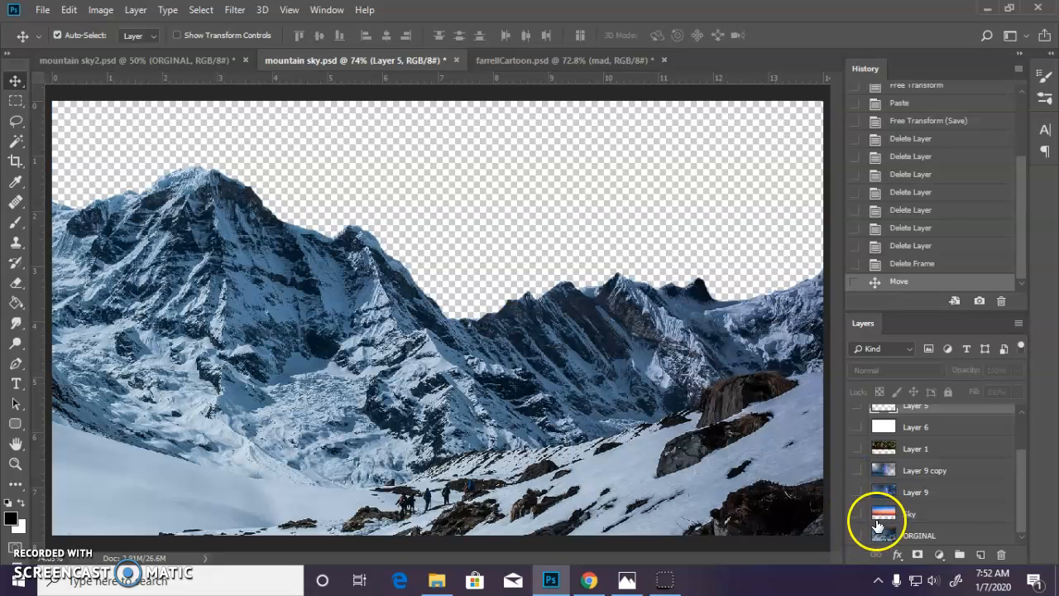
- Try the sky layers in different visibility combinations, leaving Layer 9 copy shown over Sky with Layer 9 hidden
{"action": "left_click", "coordinate": [857, 514]}
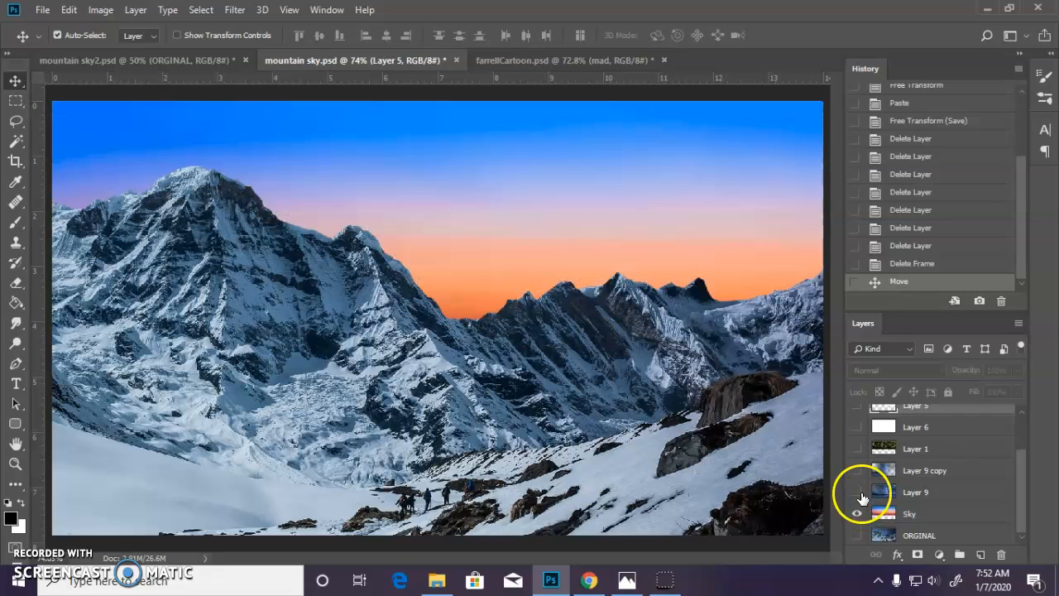
{"action": "left_click", "coordinate": [857, 471]}
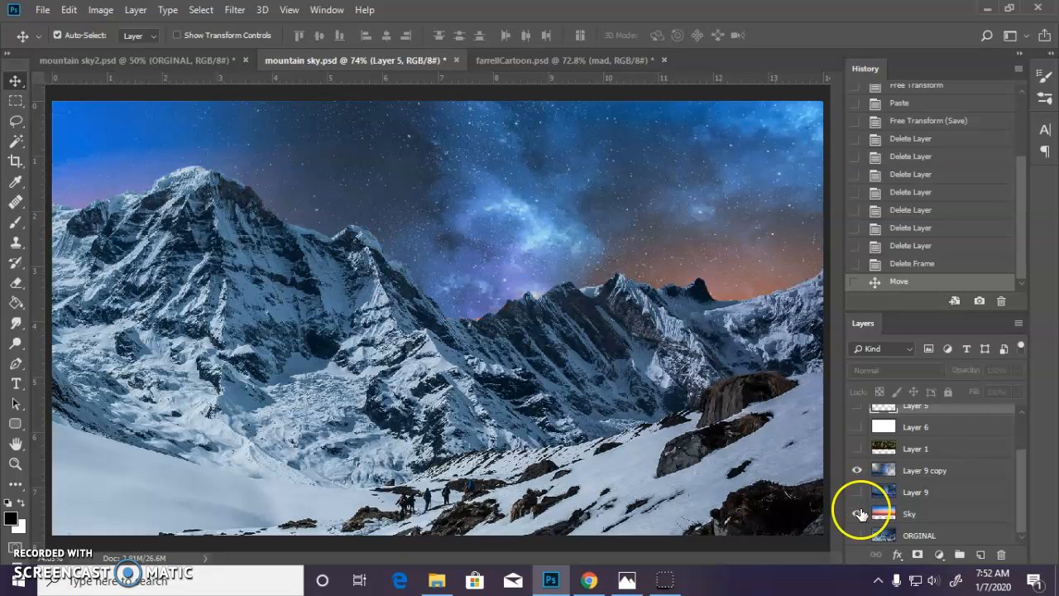
{"action": "left_click", "coordinate": [856, 493]}
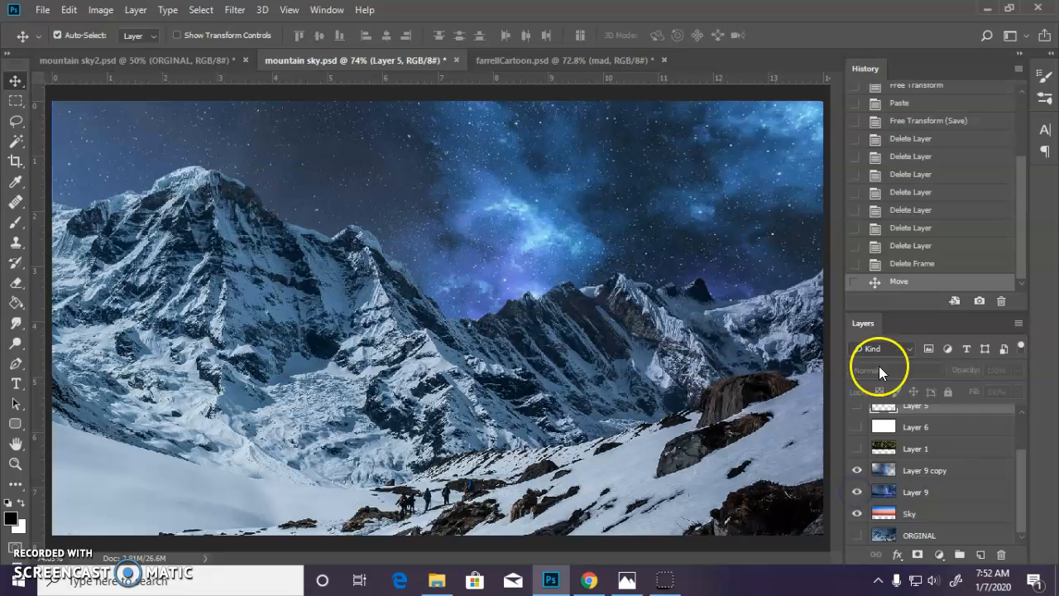
{"action": "left_click", "coordinate": [857, 514]}
{"action": "left_click", "coordinate": [858, 493]}
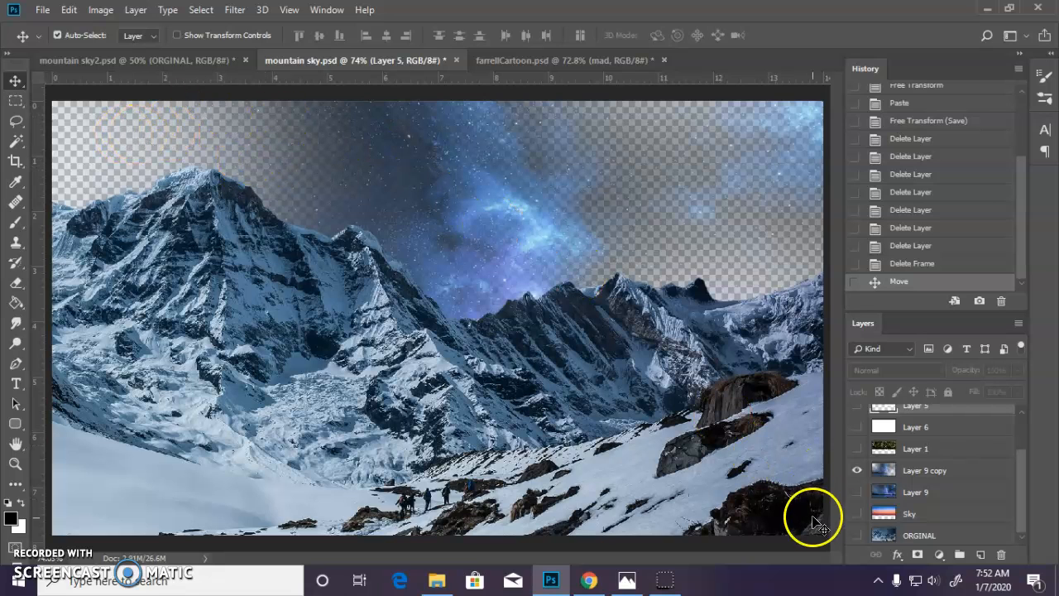
{"action": "left_click", "coordinate": [857, 514]}
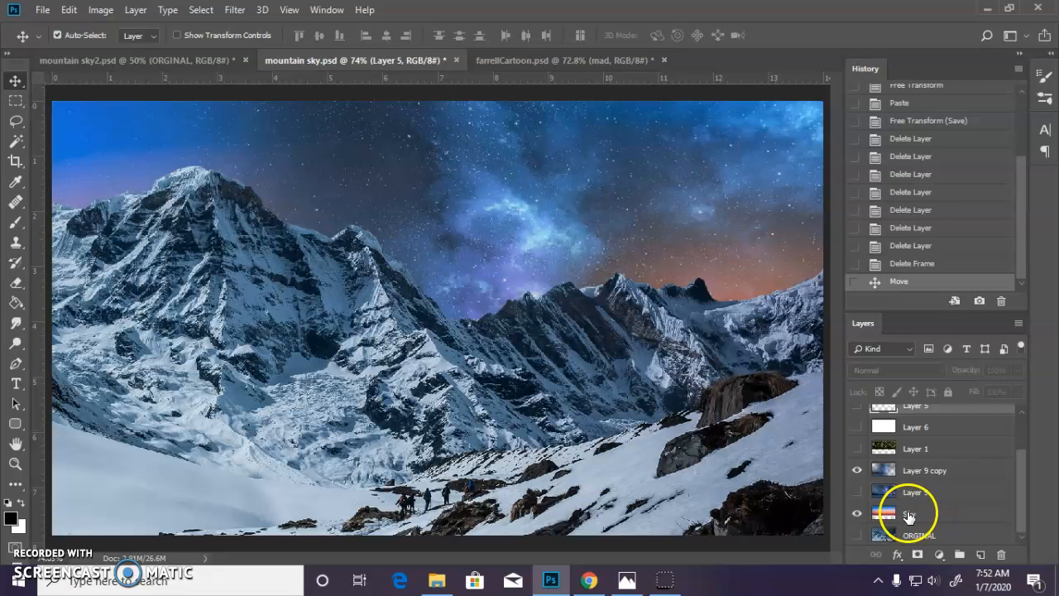
- Switch to Chrome, review the self-check list in the "Combine images to one file" document, and return to Photoshop
{"action": "left_click", "coordinate": [588, 580]}
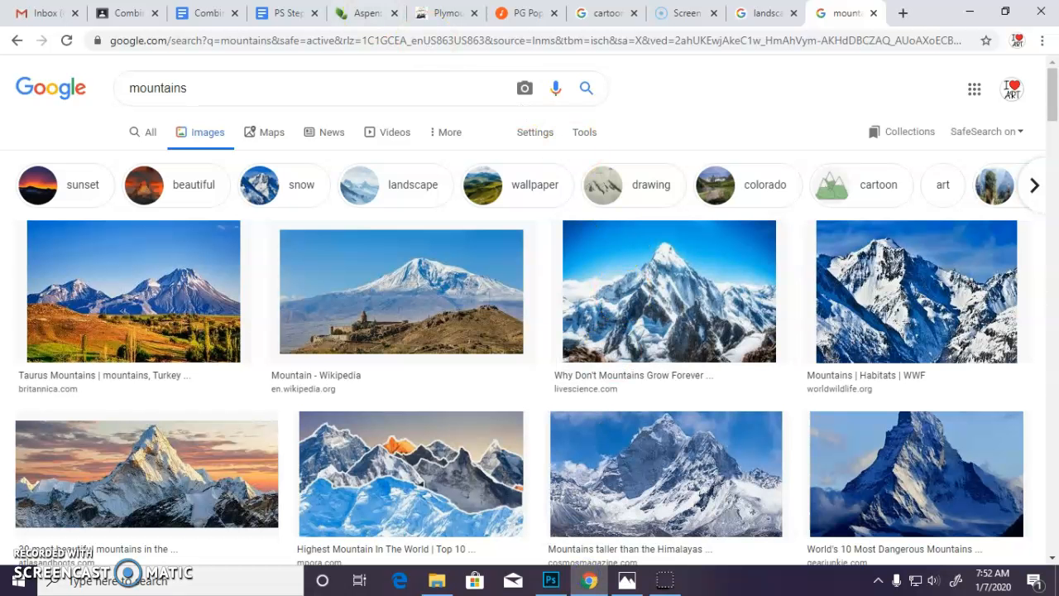
{"action": "left_click", "coordinate": [210, 13]}
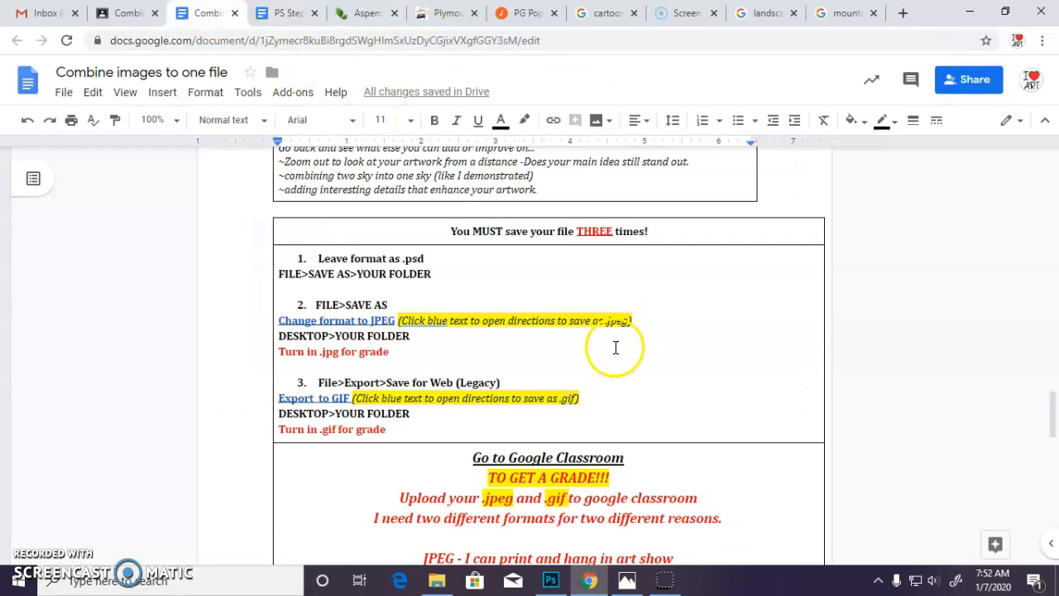
{"action": "scroll", "coordinate": [586, 340], "scroll_direction": "up", "scroll_amount": 4}
{"action": "scroll", "coordinate": [584, 338], "scroll_direction": "down", "scroll_amount": 2}
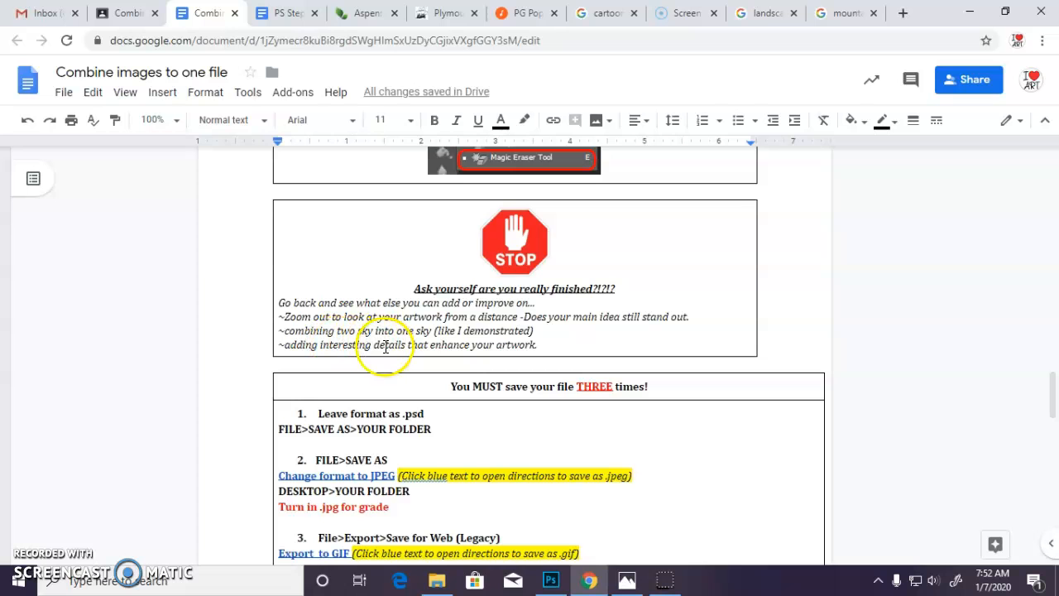
{"action": "left_click", "coordinate": [551, 580]}
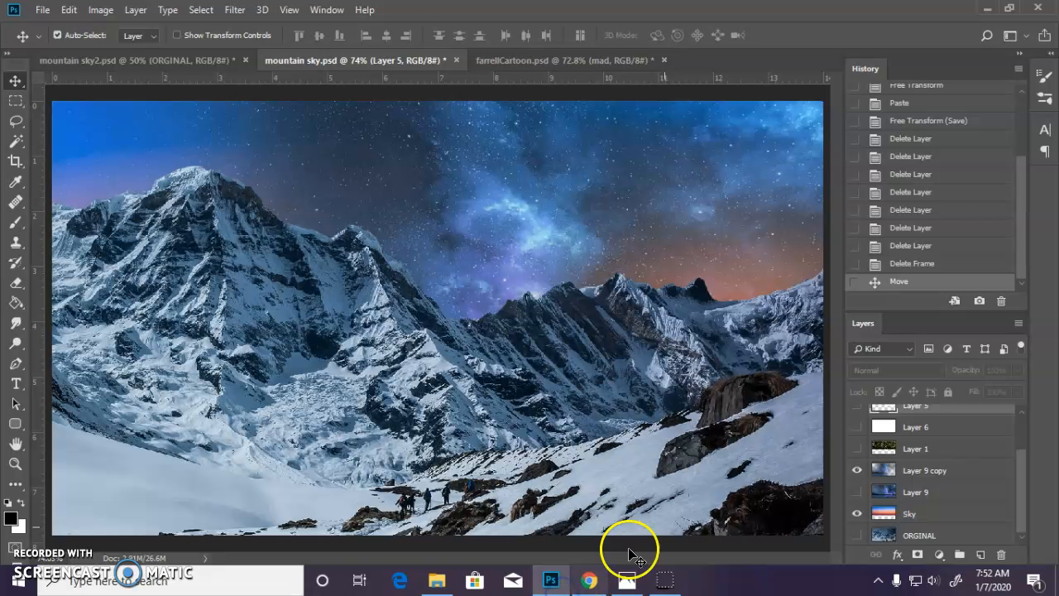
- Compare the Layer 9 sky alone with the combined sky, ending with Layer 9 copy and Sky visible
{"action": "left_click", "coordinate": [856, 514]}
{"action": "left_click", "coordinate": [855, 491]}
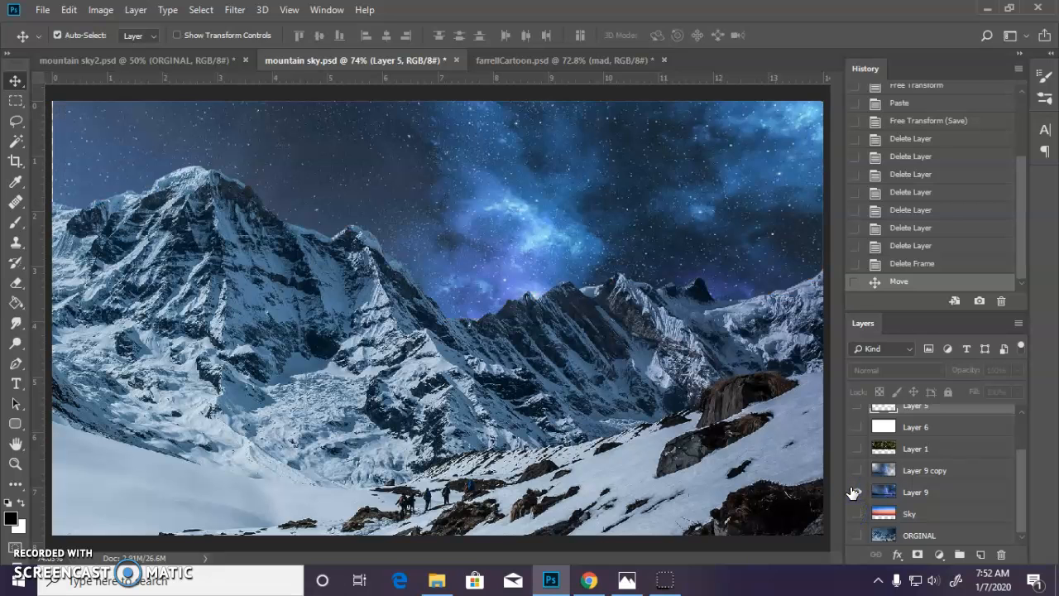
{"action": "left_click", "coordinate": [855, 492]}
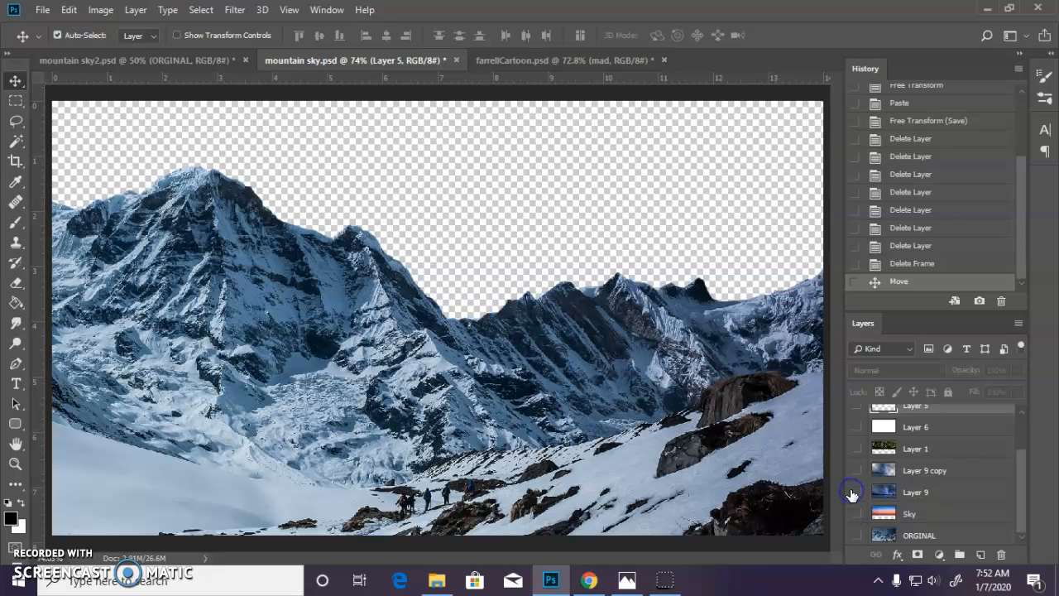
{"action": "left_click", "coordinate": [857, 469]}
{"action": "left_click", "coordinate": [856, 513]}
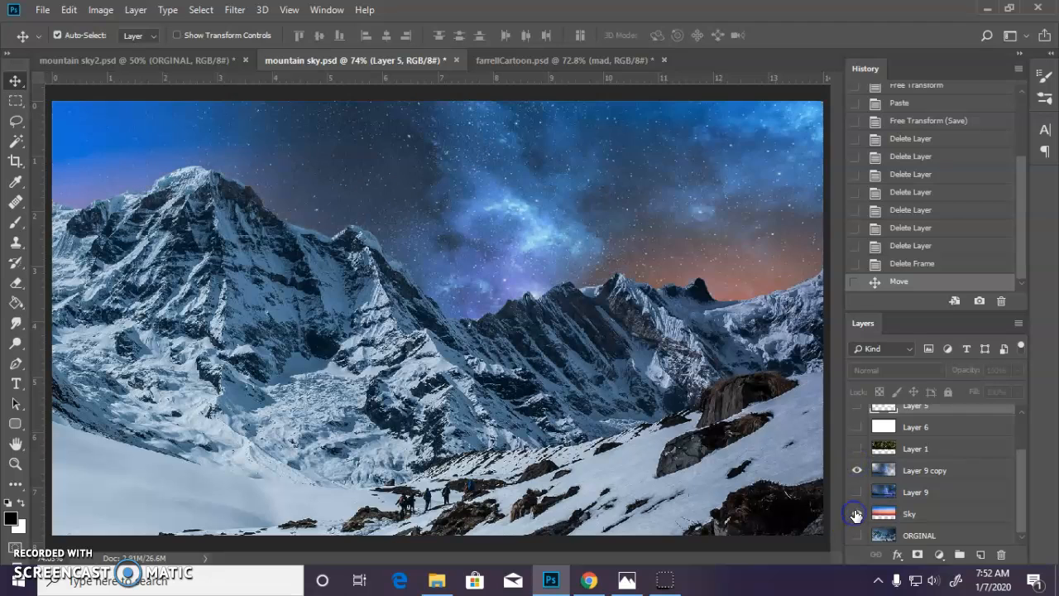
- Delete Layer 1, the one with the bubbles image
{"action": "left_click_drag", "start_coordinate": [1023, 497], "coordinate": [1023, 457]}
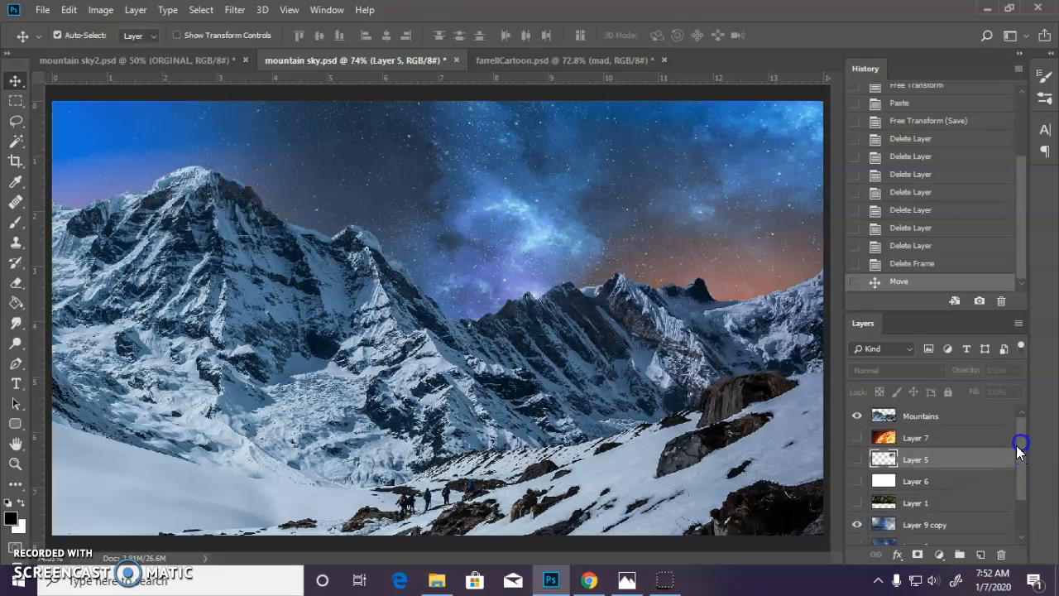
{"action": "left_click", "coordinate": [857, 502]}
{"action": "left_click", "coordinate": [915, 502]}
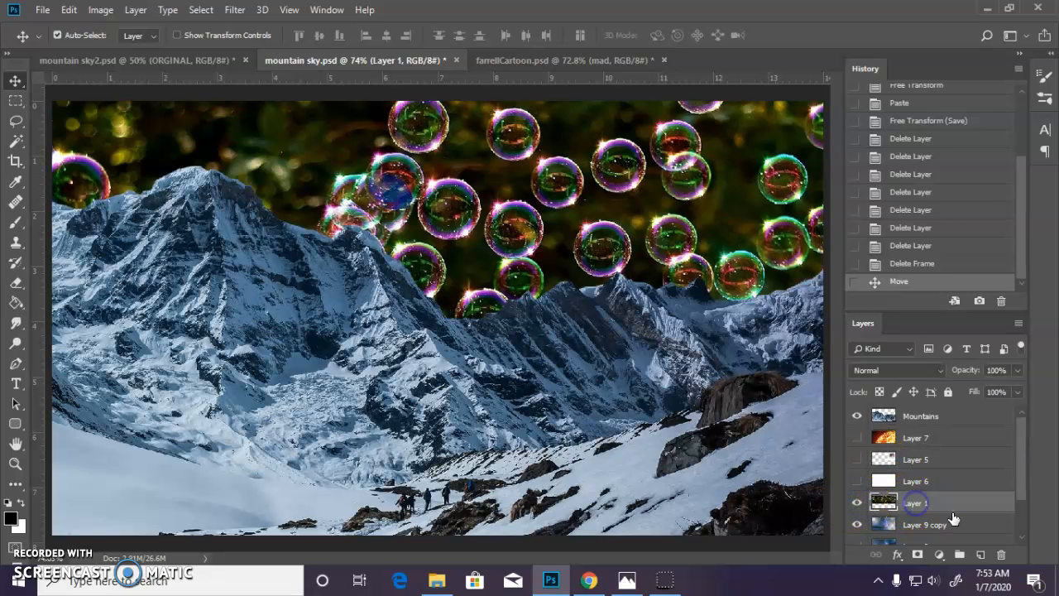
{"action": "left_click", "coordinate": [1001, 555]}
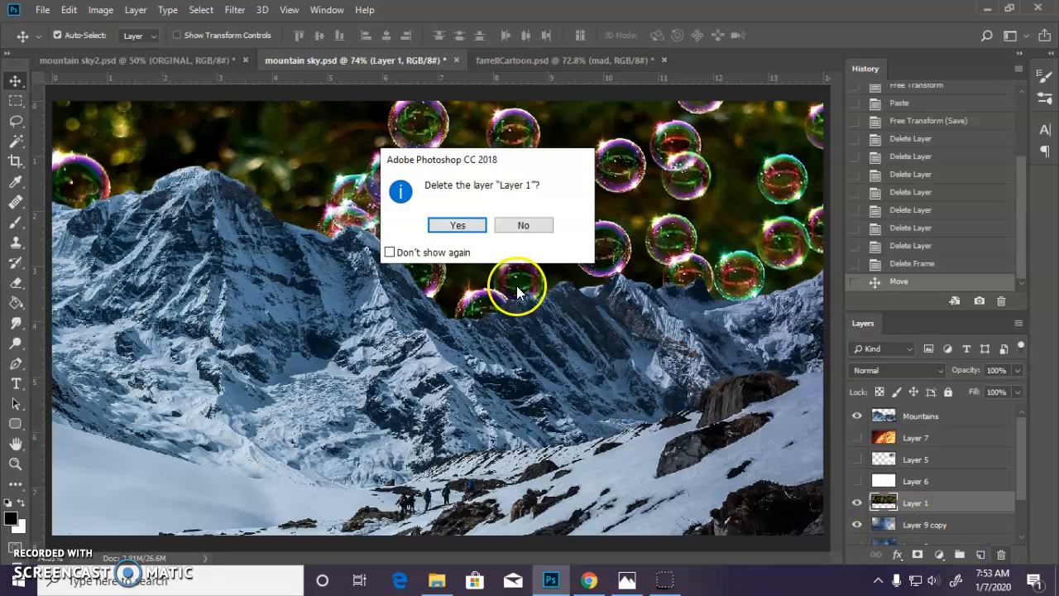
{"action": "left_click", "coordinate": [458, 226]}
- Show Layer 5 with the torn-paper eye image and delete it
{"action": "left_click", "coordinate": [856, 459]}
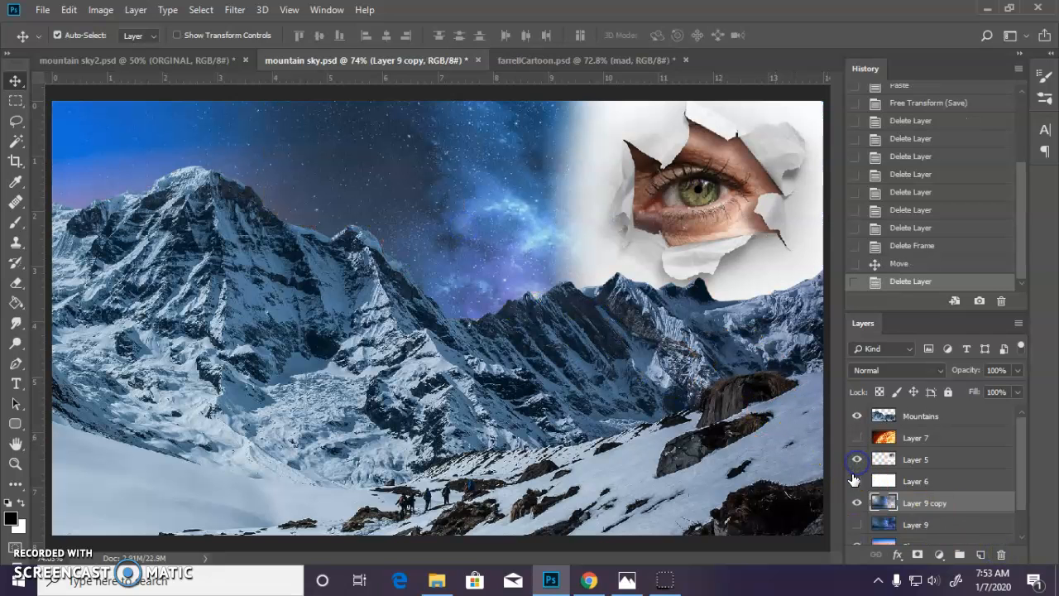
{"action": "left_click", "coordinate": [905, 461]}
{"action": "left_click", "coordinate": [1000, 555]}
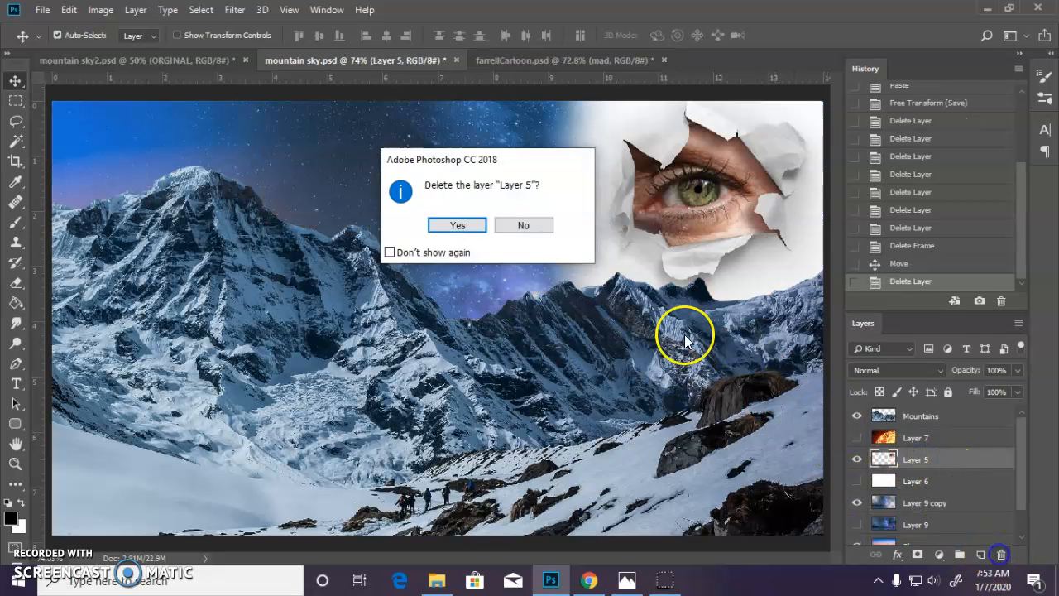
{"action": "left_click", "coordinate": [458, 225]}
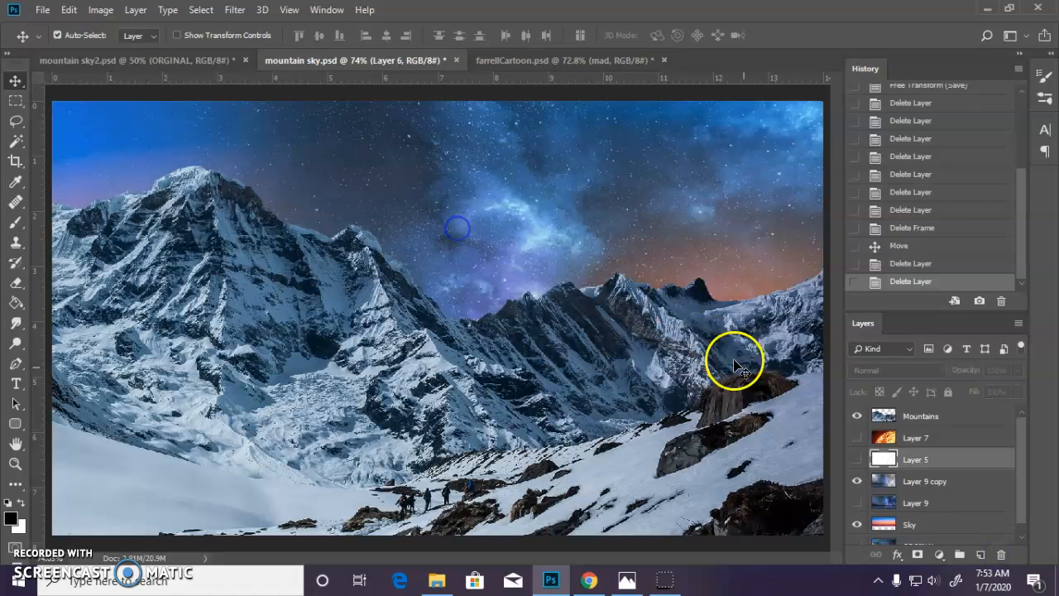
- Delete the white Layer 6 and the fiery Layer 7
{"action": "left_click", "coordinate": [1001, 555]}
{"action": "left_click", "coordinate": [458, 225]}
{"action": "left_click", "coordinate": [941, 437]}
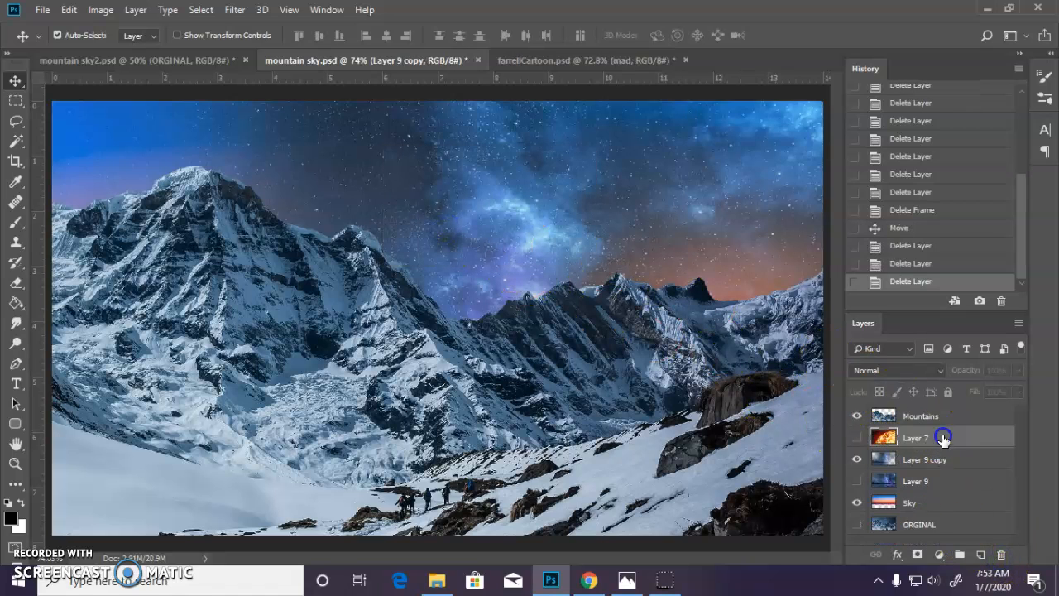
{"action": "left_click", "coordinate": [1001, 555]}
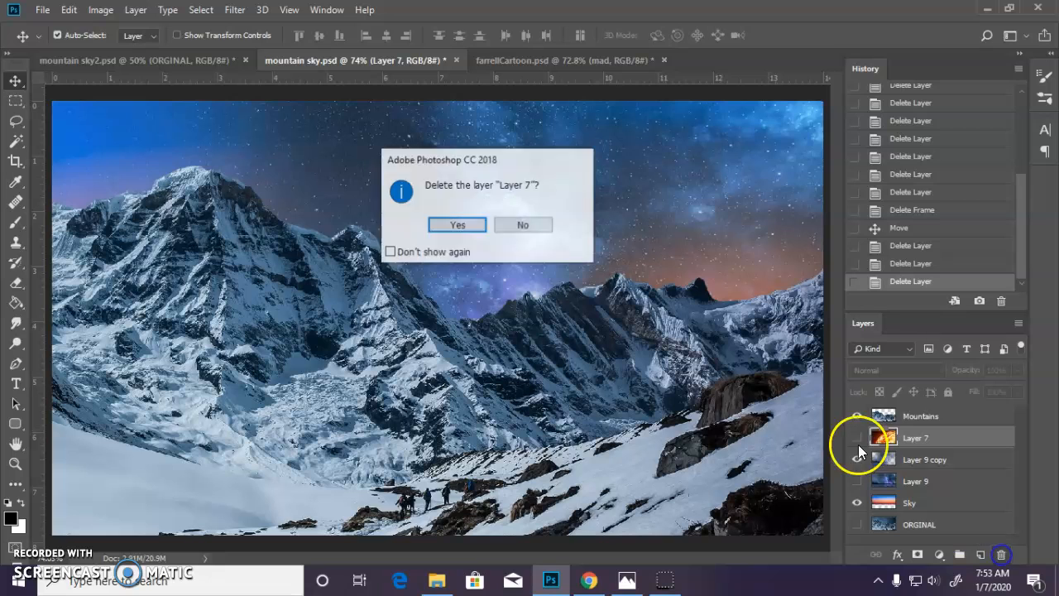
{"action": "left_click", "coordinate": [457, 225]}
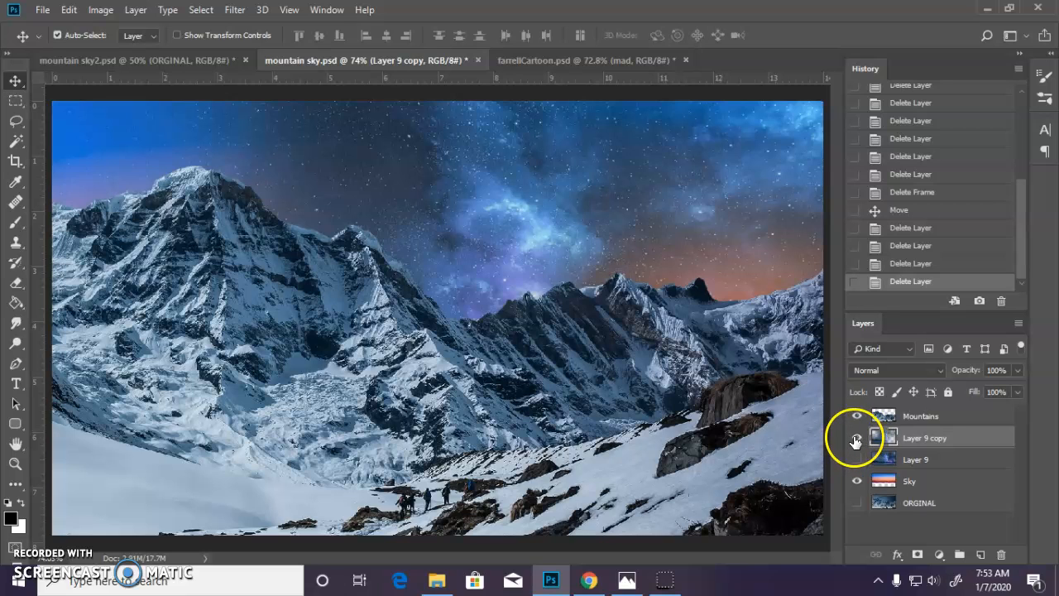
- Show the Timeline and duplicate frame 1 four times so the animation has five frames
{"action": "left_click", "coordinate": [327, 11]}
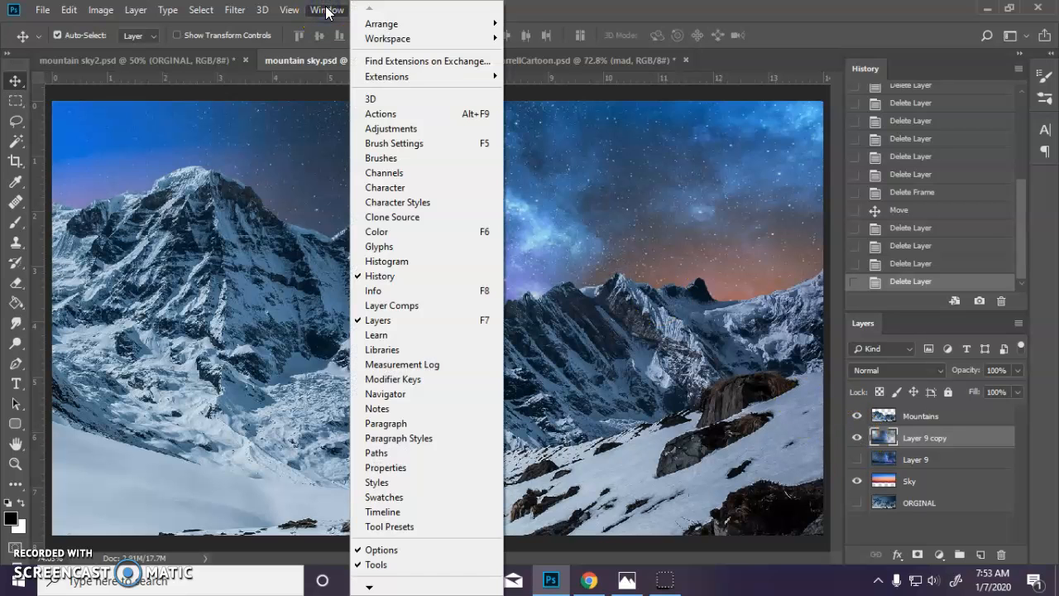
{"action": "left_click", "coordinate": [471, 511]}
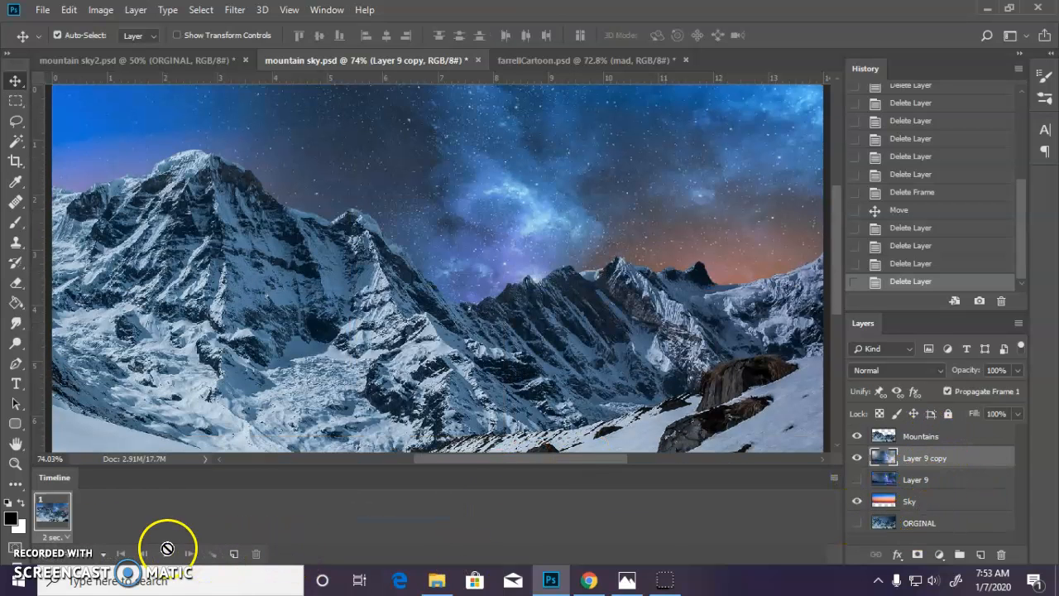
{"action": "left_click", "coordinate": [234, 555]}
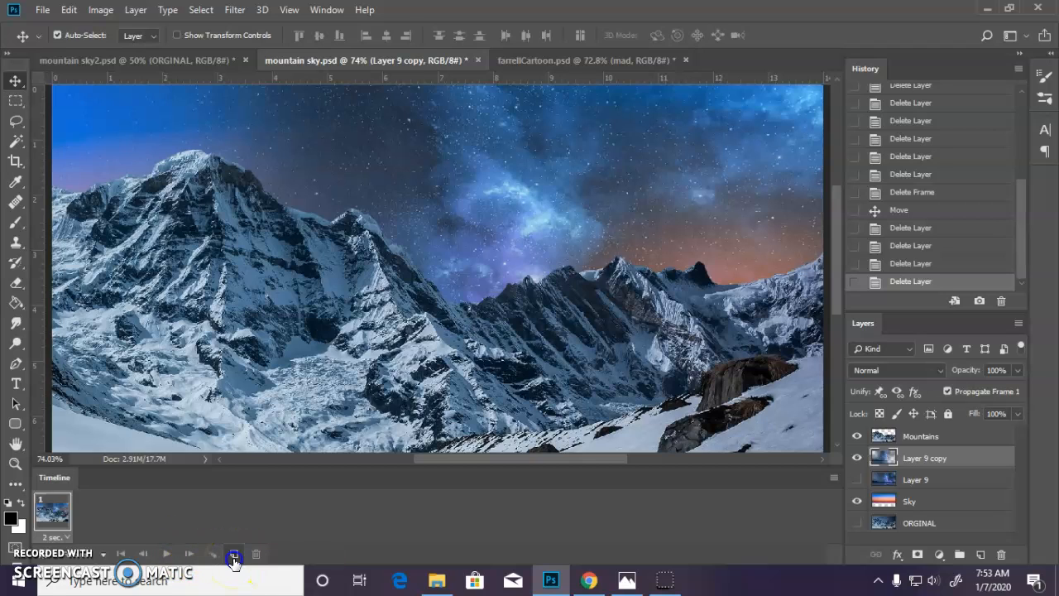
{"action": "left_click", "coordinate": [235, 554]}
{"action": "left_click", "coordinate": [235, 555]}
{"action": "left_click", "coordinate": [234, 555]}
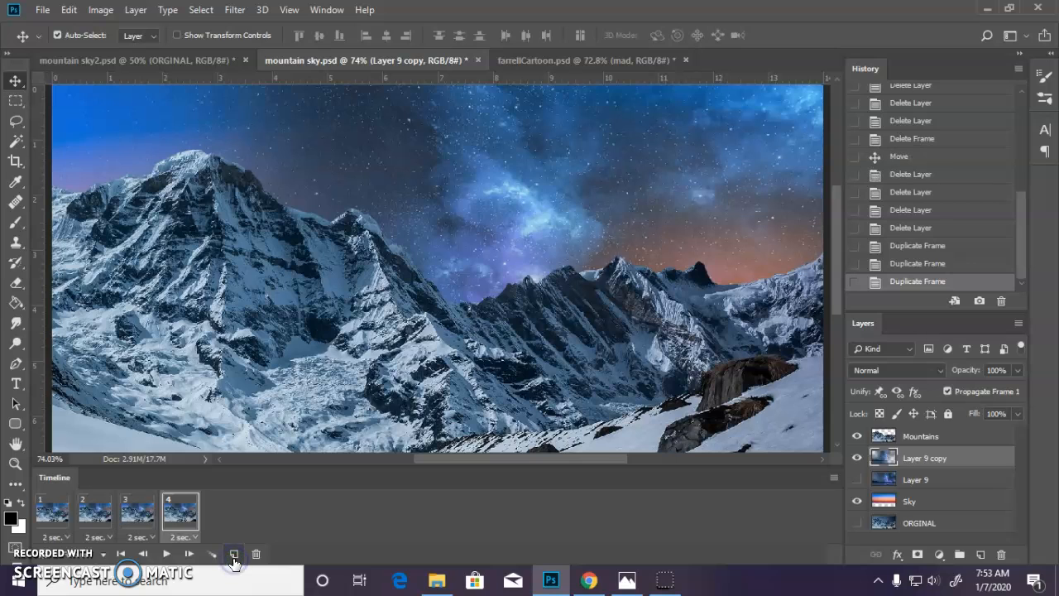
{"action": "left_click", "coordinate": [234, 554]}
{"action": "left_click_drag", "start_coordinate": [222, 514], "coordinate": [54, 511]}
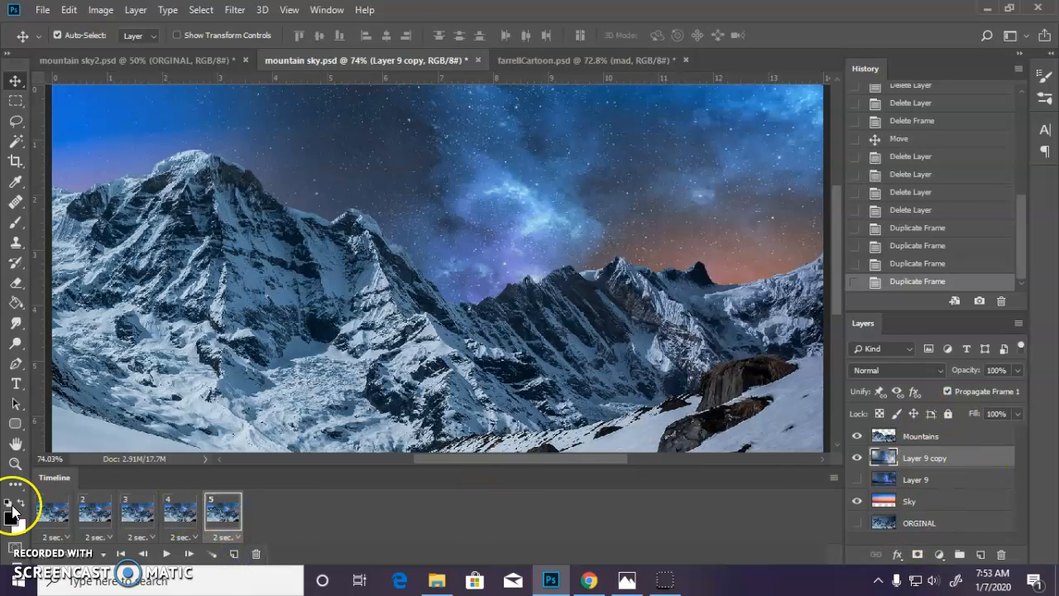
- Set the delay of all five animation frames to 1.0 second
{"action": "left_click", "coordinate": [61, 538]}
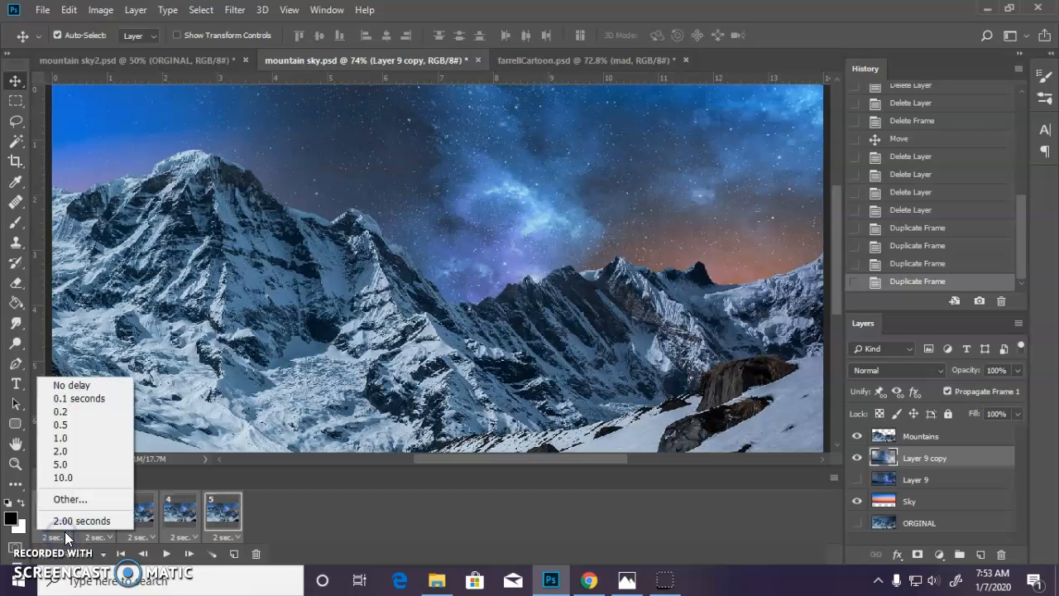
{"action": "left_click", "coordinate": [70, 426]}
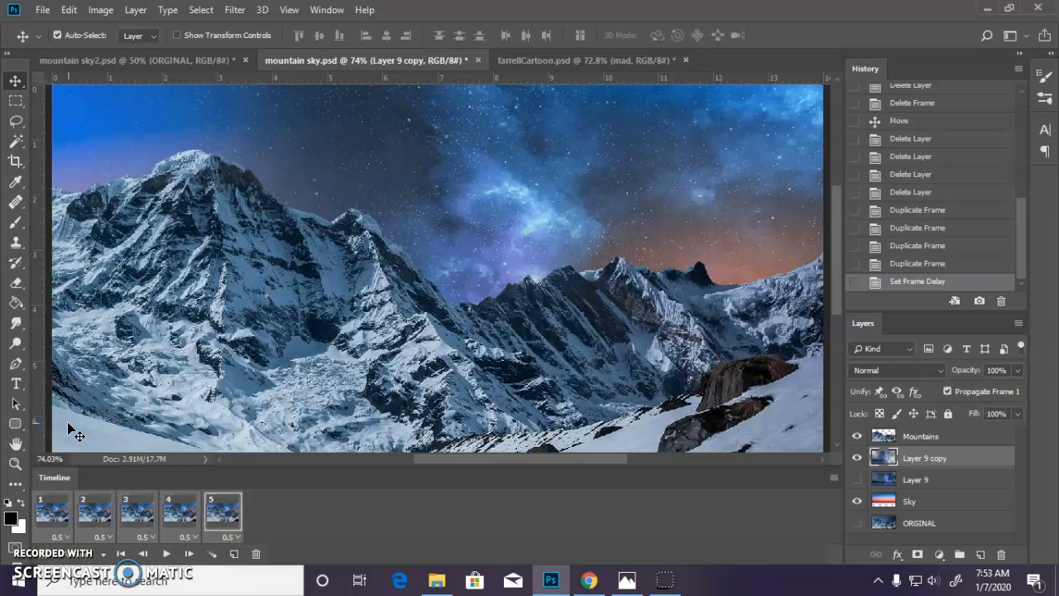
{"action": "left_click", "coordinate": [61, 537]}
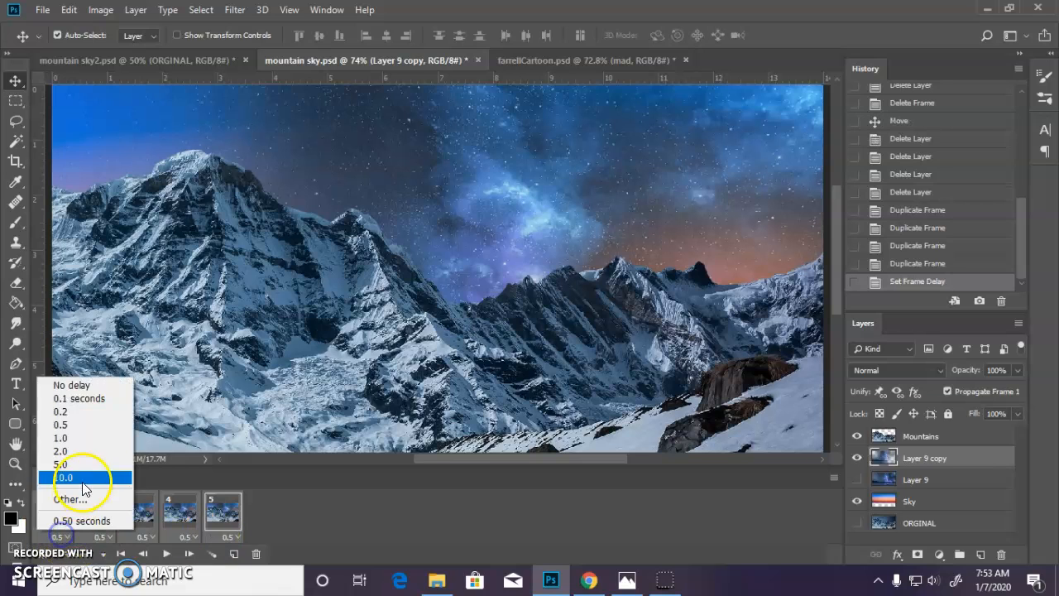
{"action": "left_click", "coordinate": [89, 439]}
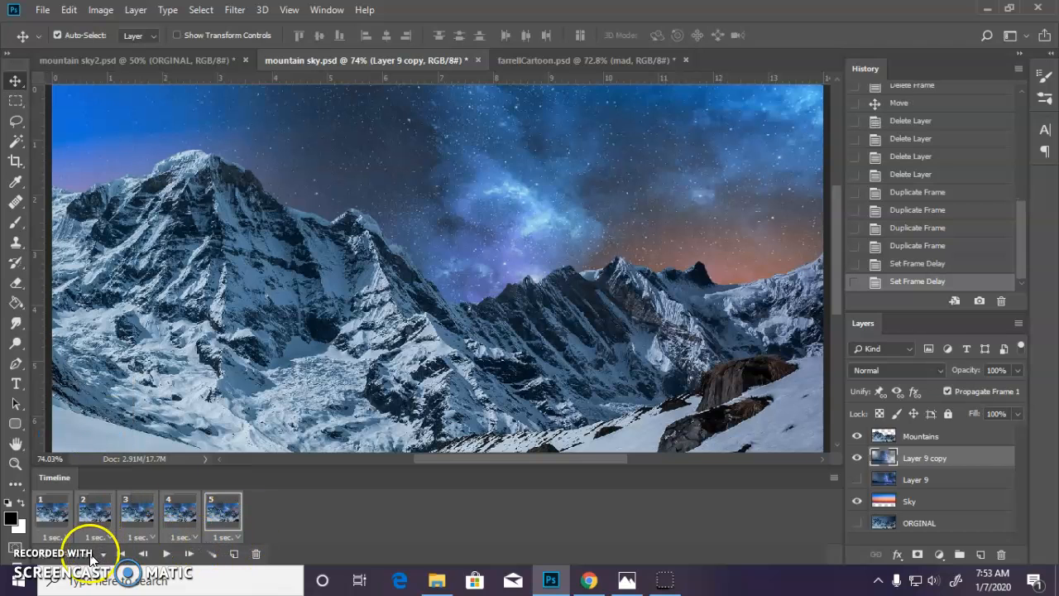
- In frame 1, hide Mountains, Layer 9 copy and Sky, and show only the ORGINAL layer
{"action": "left_click", "coordinate": [53, 519]}
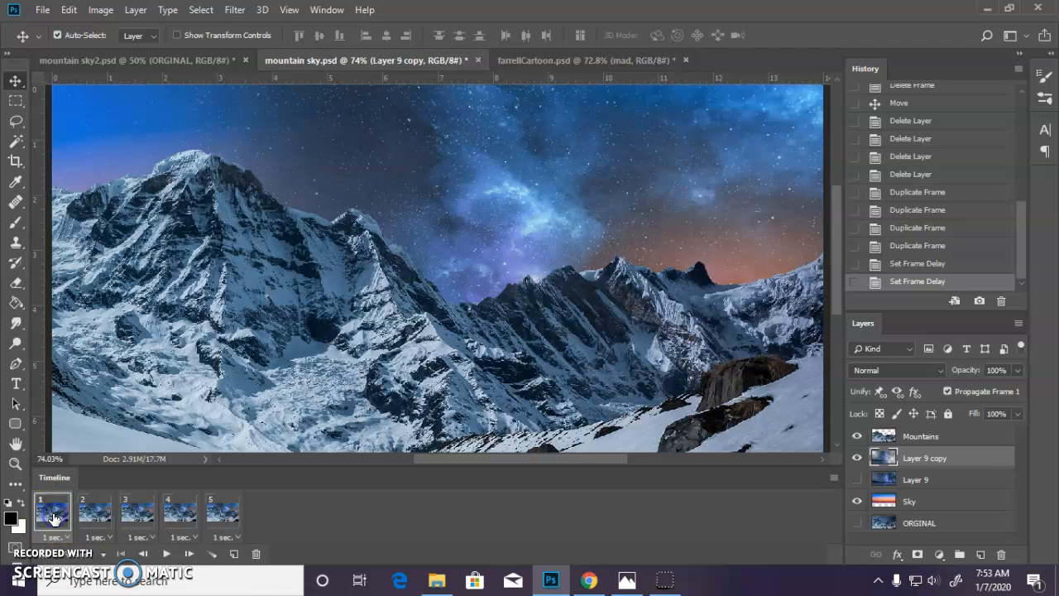
{"action": "left_click", "coordinate": [856, 437]}
{"action": "left_click", "coordinate": [857, 457]}
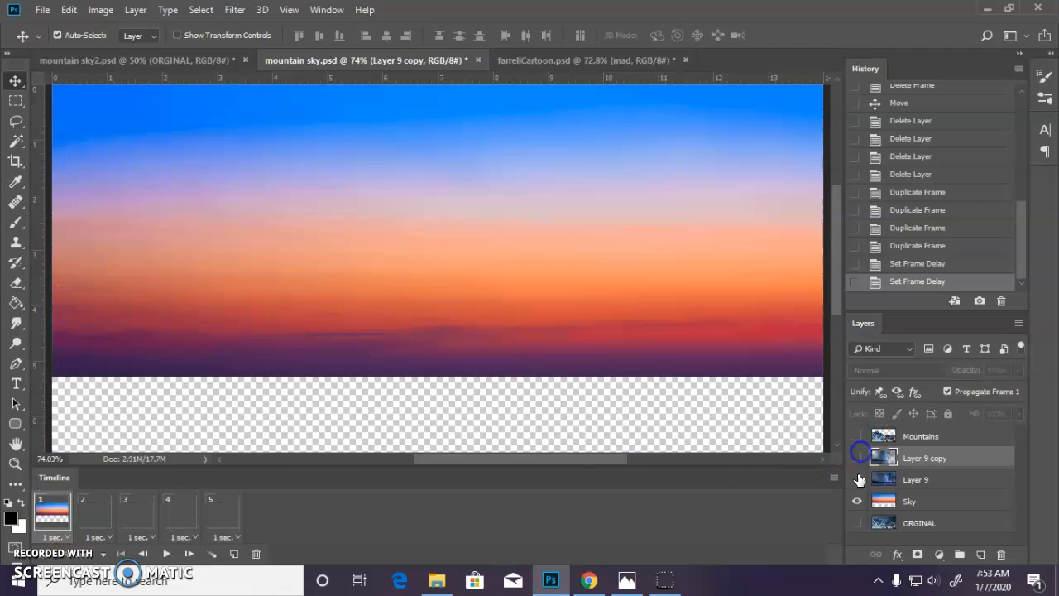
{"action": "left_click", "coordinate": [856, 500]}
{"action": "left_click", "coordinate": [856, 523]}
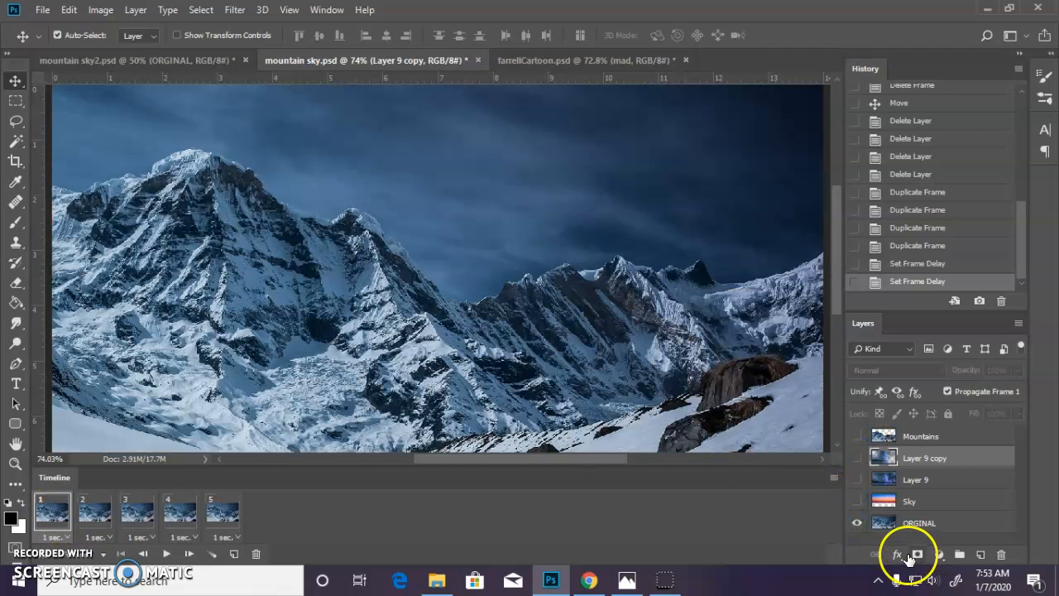
- In frame 2, hide the ORGINAL layer and show only the Mountains layer
{"action": "left_click", "coordinate": [107, 516]}
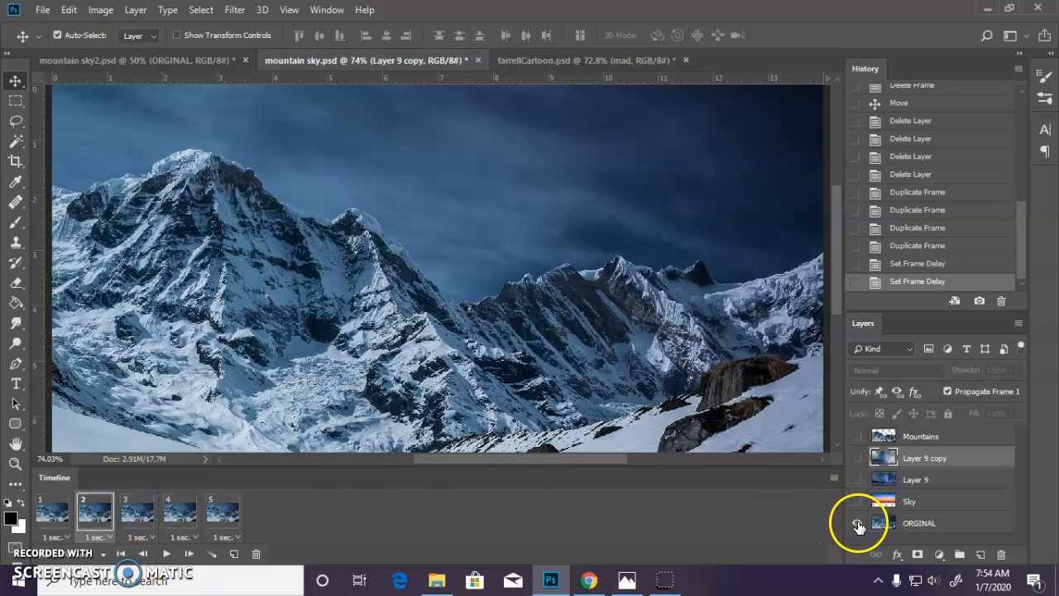
{"action": "left_click", "coordinate": [858, 524]}
{"action": "left_click", "coordinate": [856, 436]}
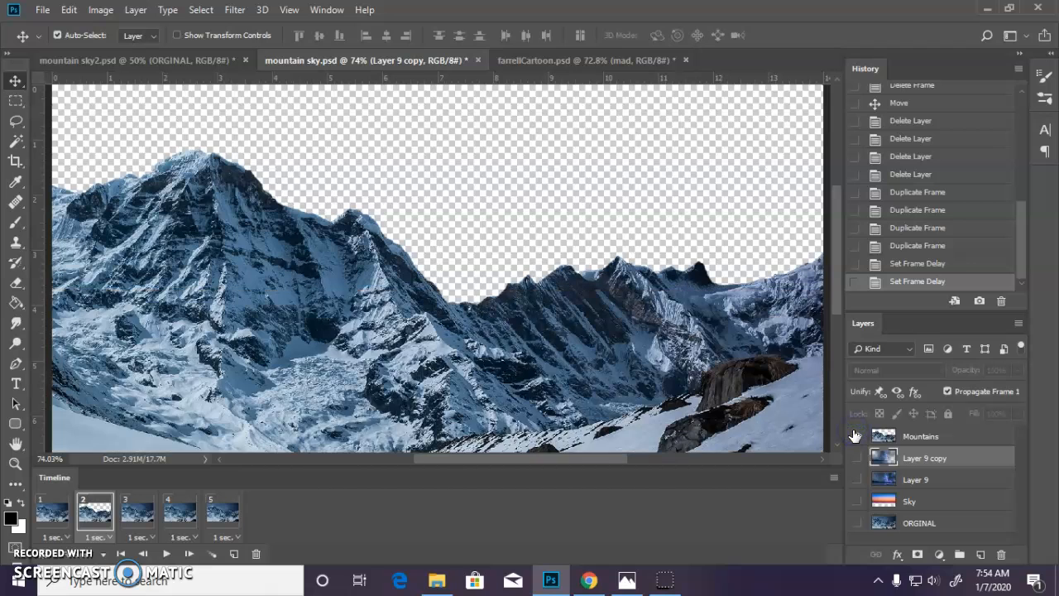
- In frame 3, show the Sky and Mountains layers and hide the ORGINAL layer
{"action": "left_click", "coordinate": [137, 519]}
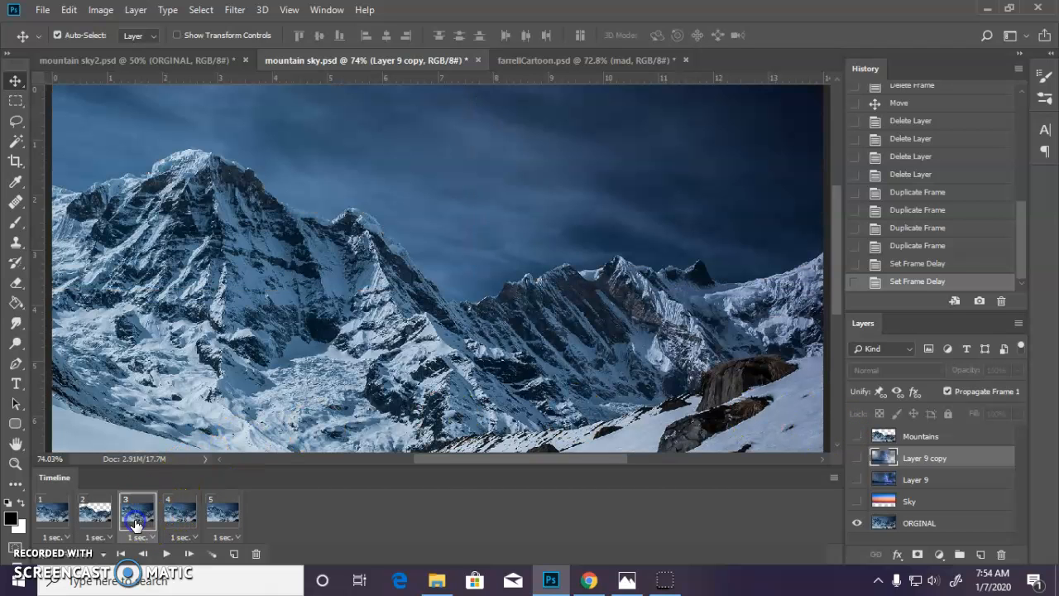
{"action": "left_click", "coordinate": [857, 502]}
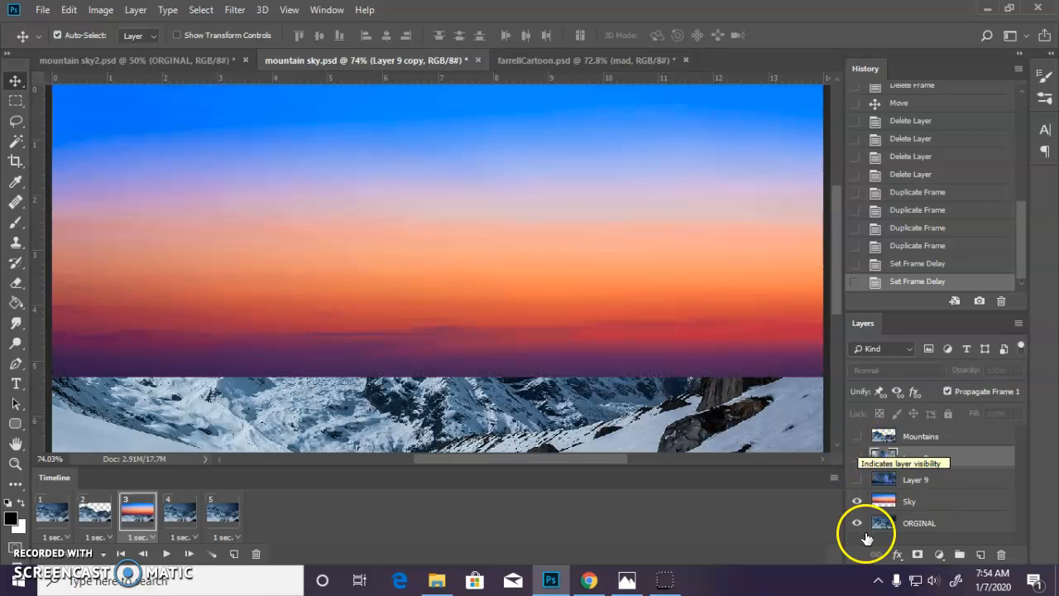
{"action": "left_click", "coordinate": [857, 522]}
{"action": "left_click", "coordinate": [858, 437]}
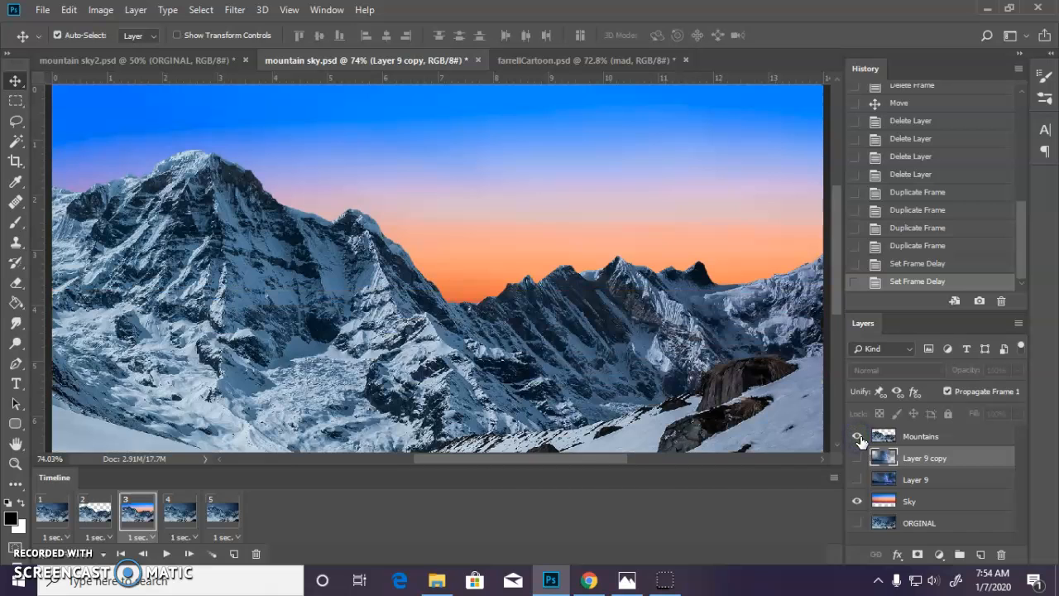
- In frame 4, hide the ORGINAL layer and show the Mountains layer with Layer 9
{"action": "left_click", "coordinate": [180, 513]}
{"action": "left_click", "coordinate": [857, 524]}
{"action": "left_click", "coordinate": [857, 436]}
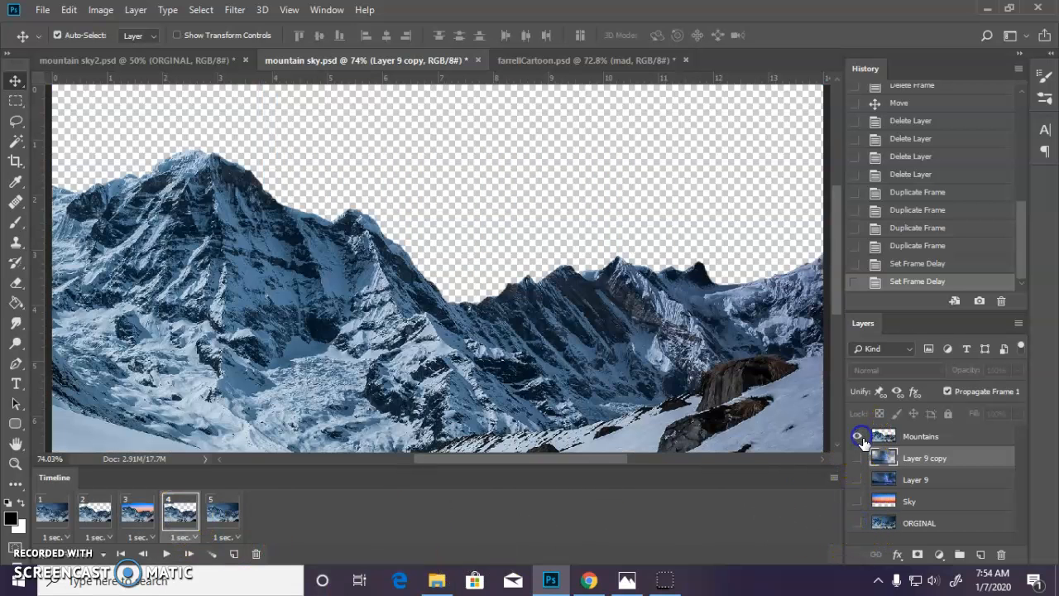
{"action": "left_click", "coordinate": [859, 481]}
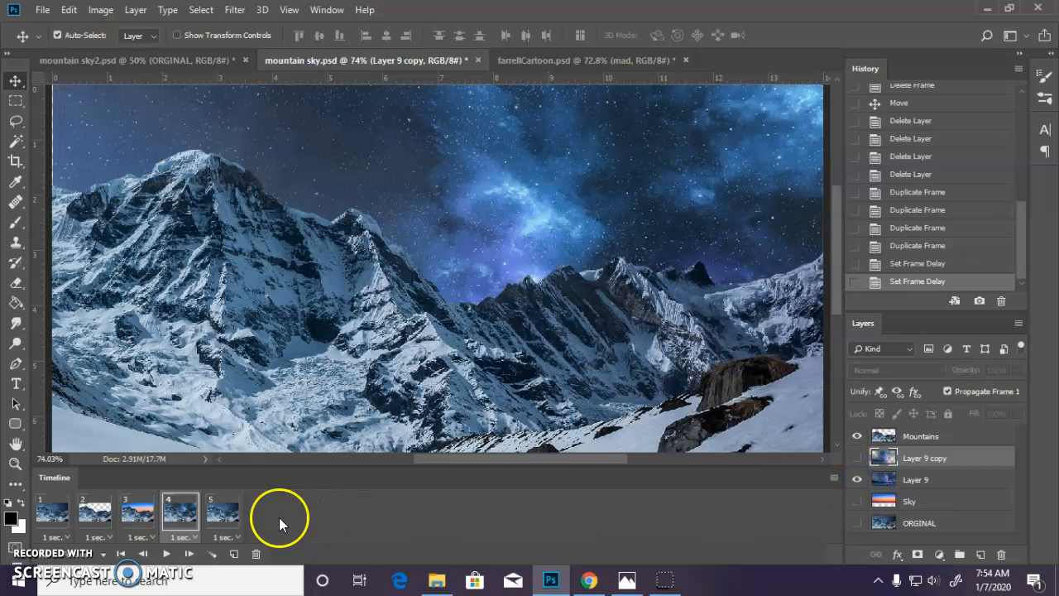
- In frame 5, hide the ORGINAL layer and show Mountains, Layer 9 copy and Sky together
{"action": "left_click", "coordinate": [221, 513]}
{"action": "left_click", "coordinate": [894, 503]}
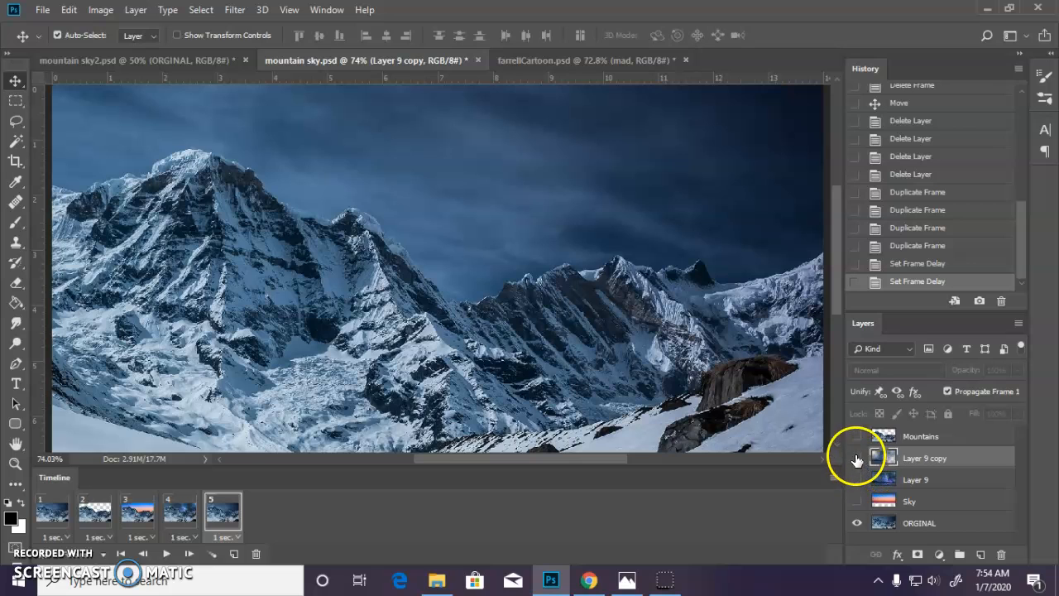
{"action": "left_click", "coordinate": [857, 523]}
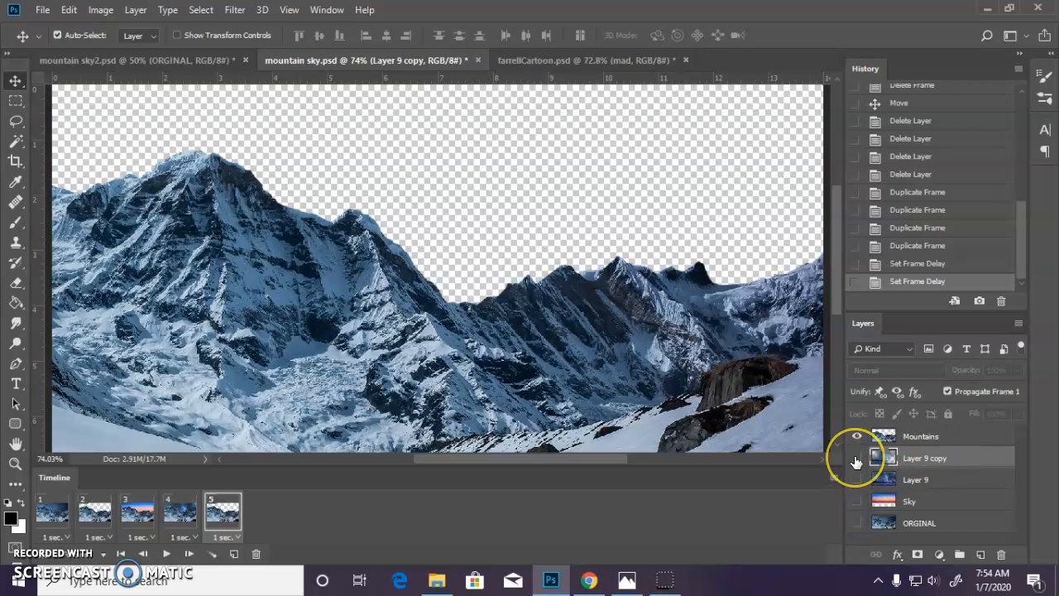
{"action": "left_click", "coordinate": [856, 458]}
{"action": "left_click", "coordinate": [858, 501]}
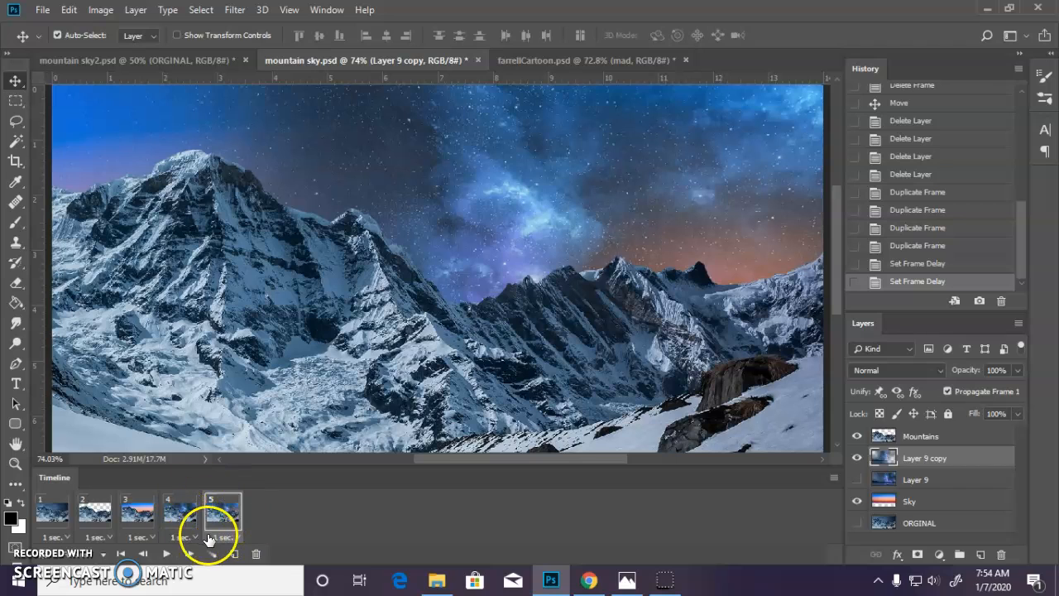
- Set the delay of frames 1 to 4 to 0.5 seconds, leaving out frame 5
{"action": "left_click", "coordinate": [51, 518]}
{"action": "left_click", "coordinate": [179, 520], "text": "shift"}
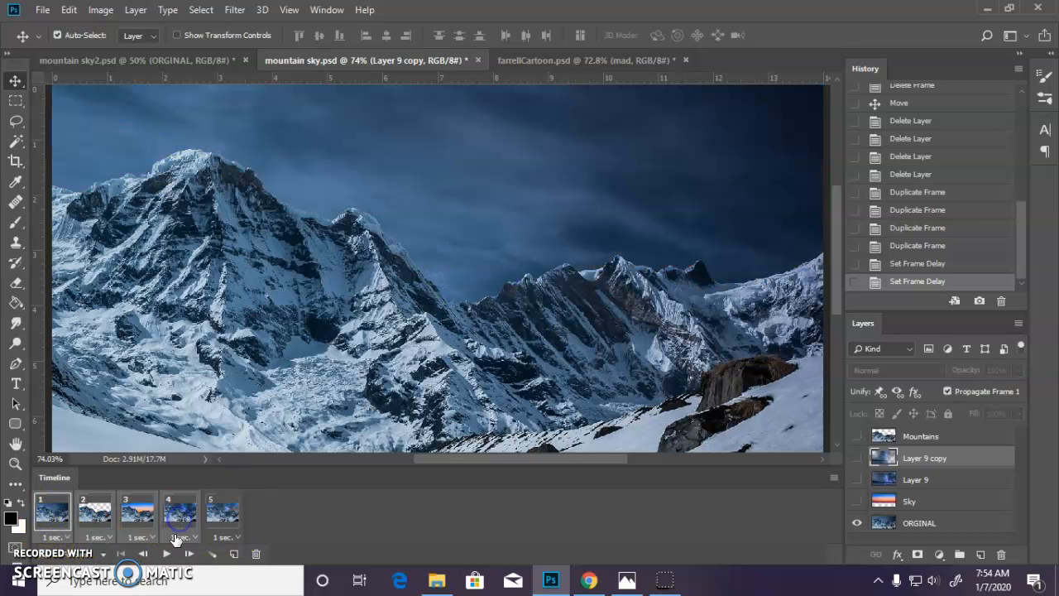
{"action": "left_click", "coordinate": [181, 538]}
{"action": "left_click", "coordinate": [193, 424]}
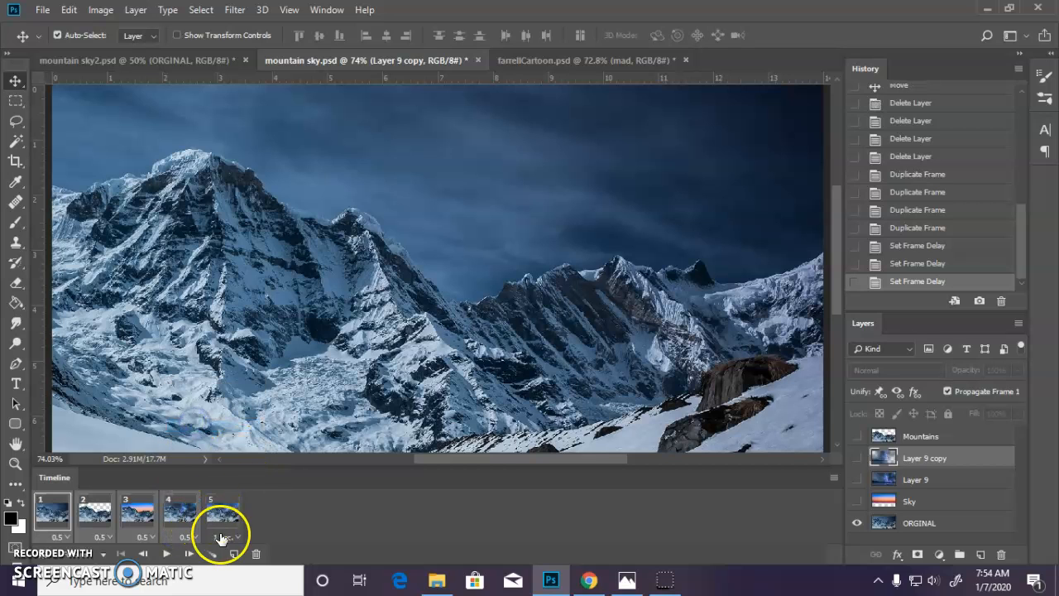
{"action": "left_click", "coordinate": [292, 513]}
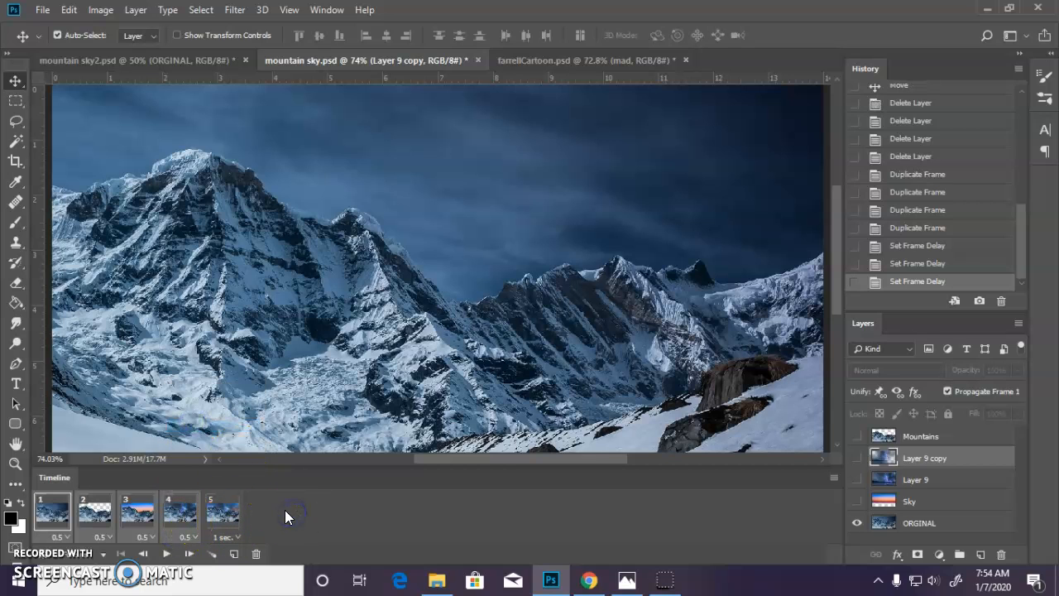
- Check frames 2 to 5 one by one, and play the animation from frame 1 before stopping it
{"action": "left_click", "coordinate": [94, 513]}
{"action": "left_click", "coordinate": [137, 515]}
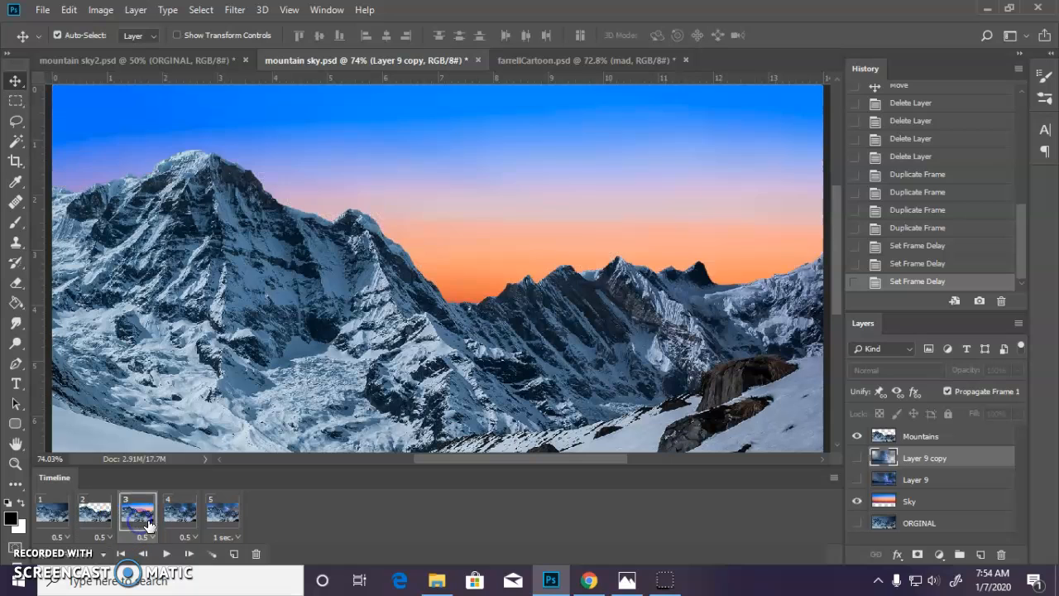
{"action": "left_click", "coordinate": [179, 514]}
{"action": "left_click", "coordinate": [220, 513]}
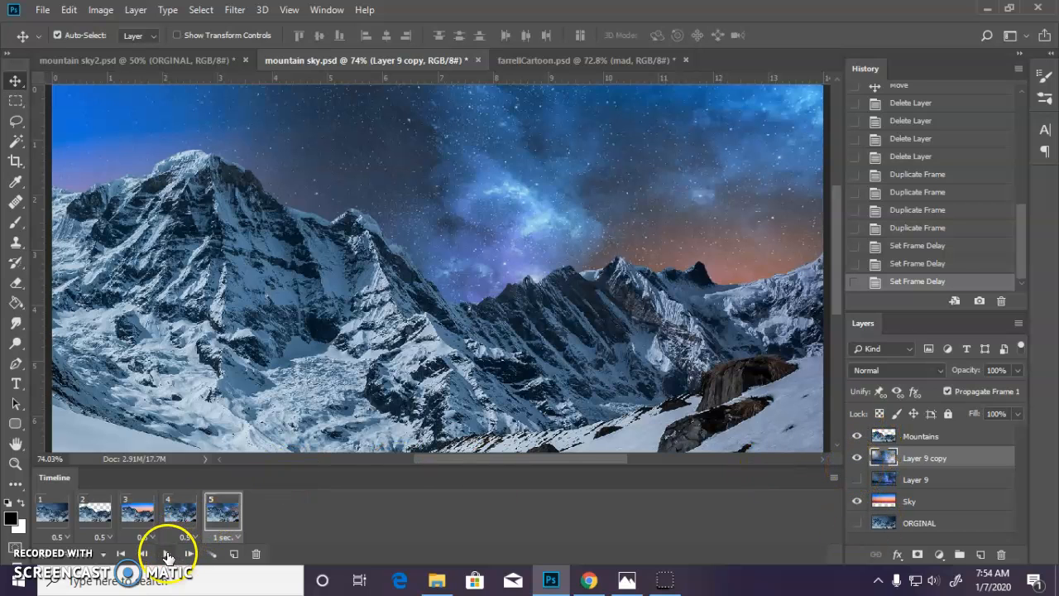
{"action": "left_click", "coordinate": [56, 527]}
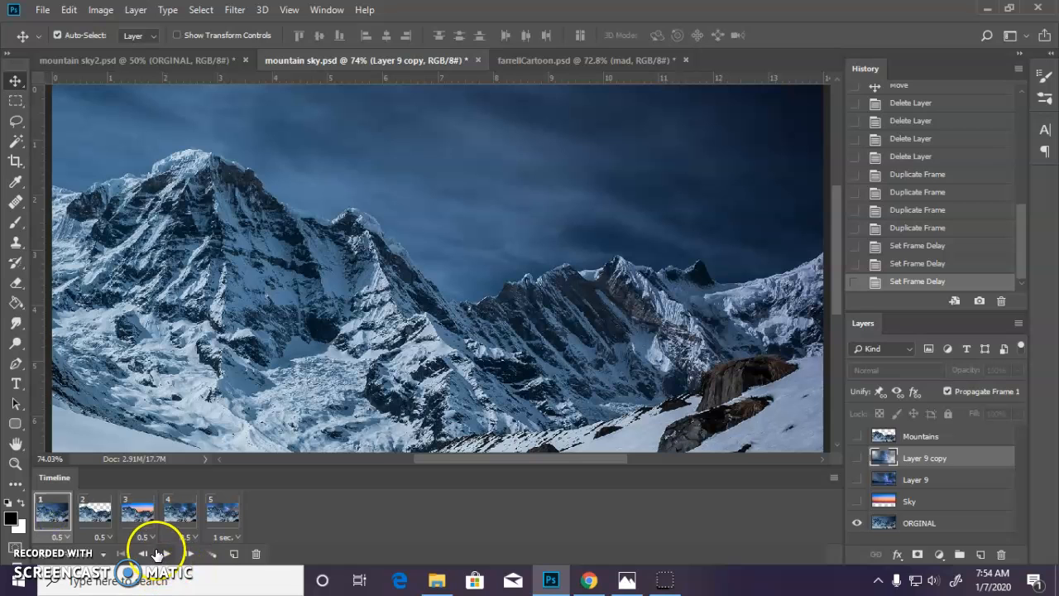
{"action": "left_click", "coordinate": [165, 553]}
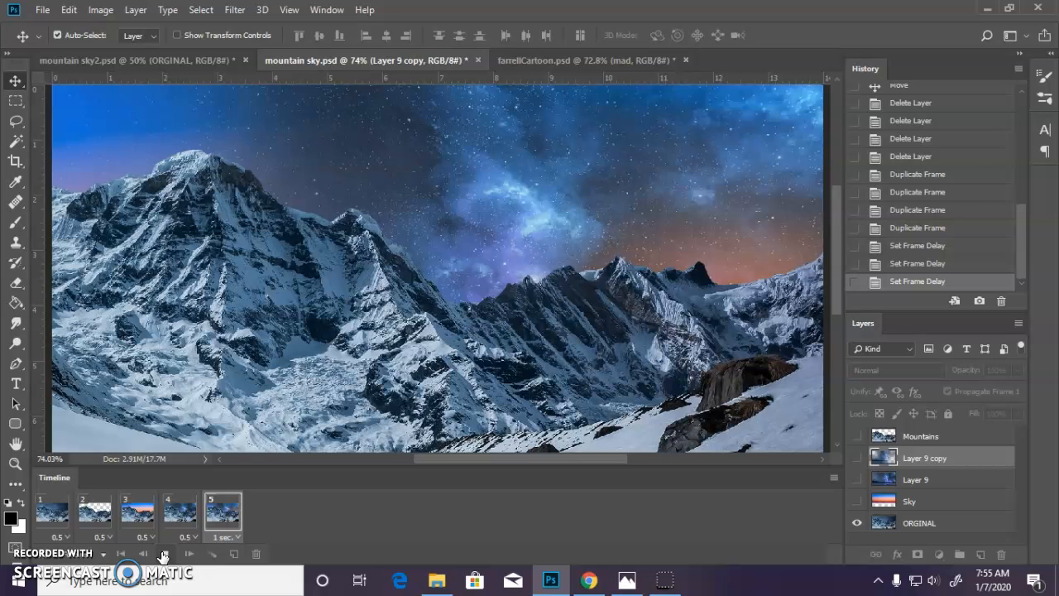
{"action": "left_click", "coordinate": [165, 554]}
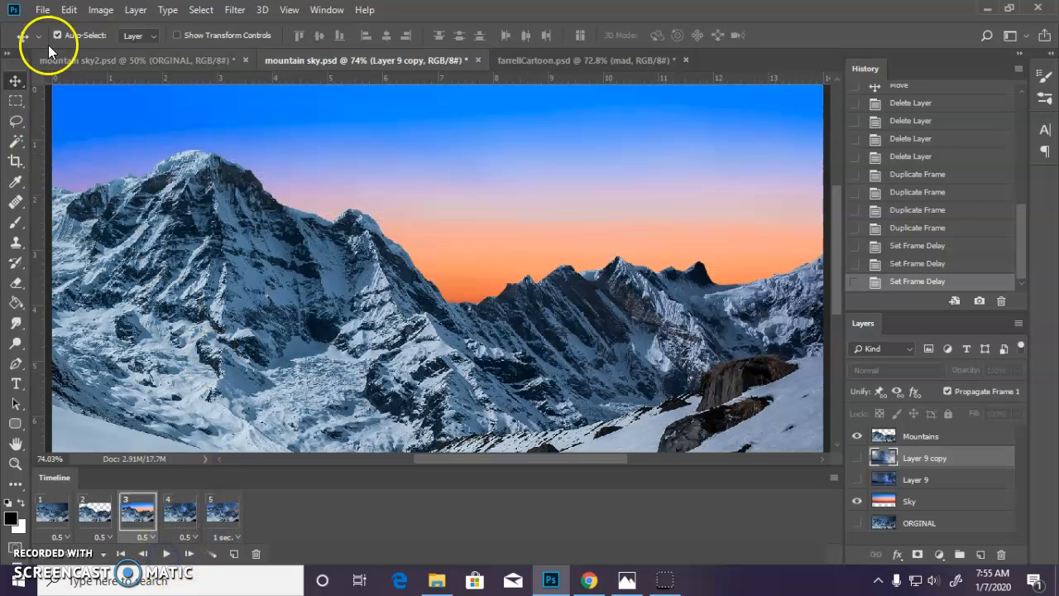
- Open the Save for Web (Legacy) export for the animation
{"action": "left_click", "coordinate": [48, 11]}
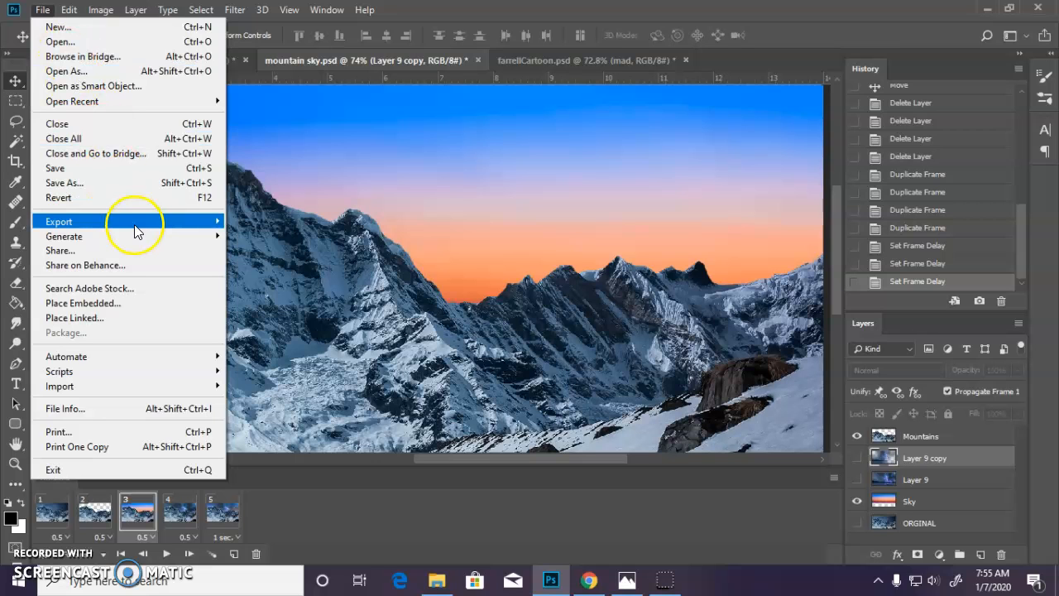
{"action": "mouse_move", "coordinate": [137, 231]}
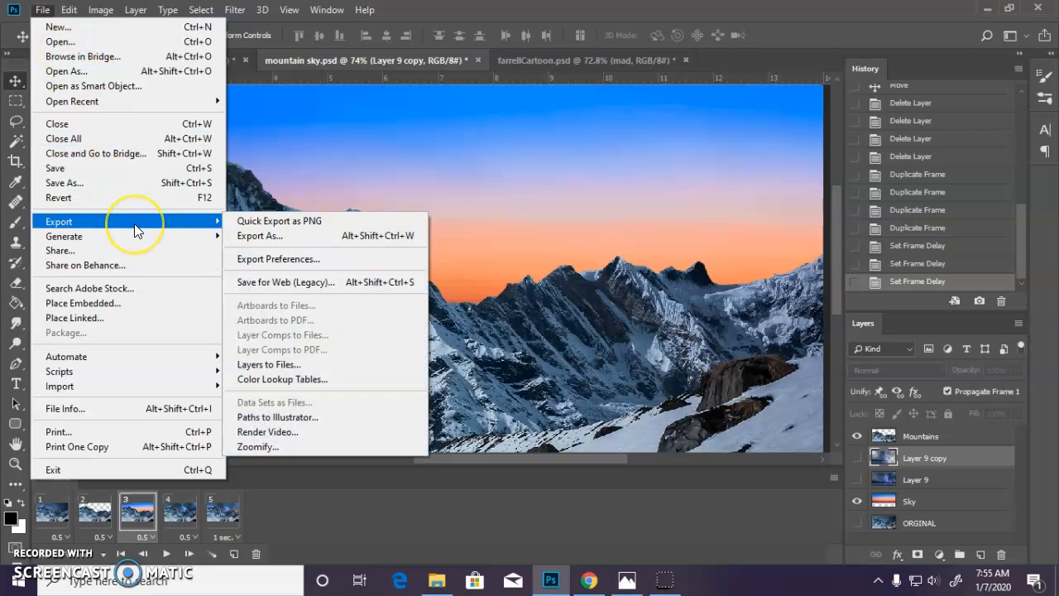
{"action": "left_click", "coordinate": [318, 287]}
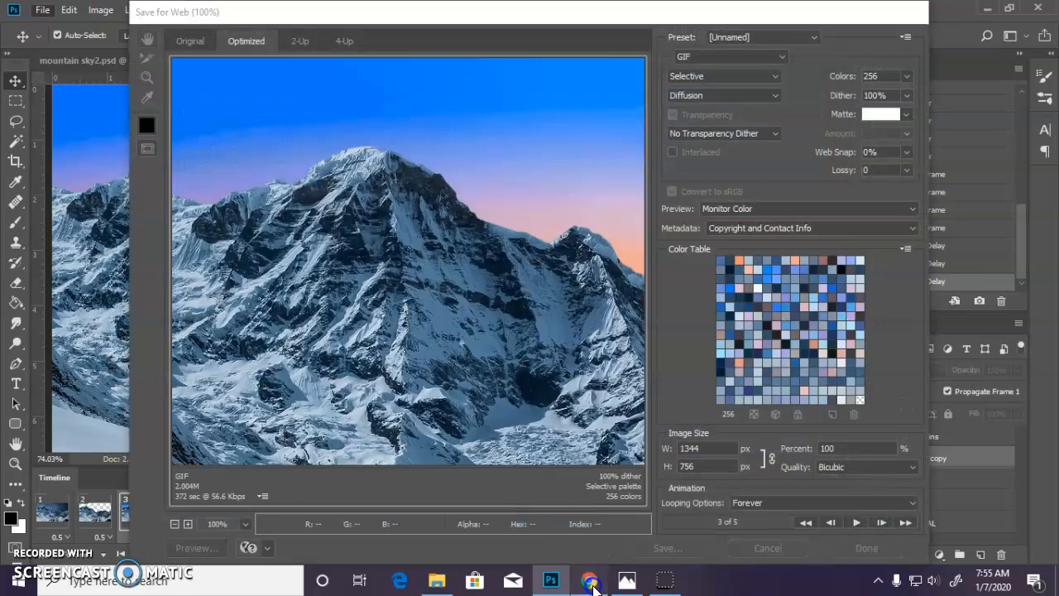
- Switch to the "Combine images to one file" Google Doc in Chrome and review its instructions for naming, saving and turning in the files
{"action": "left_click", "coordinate": [590, 581]}
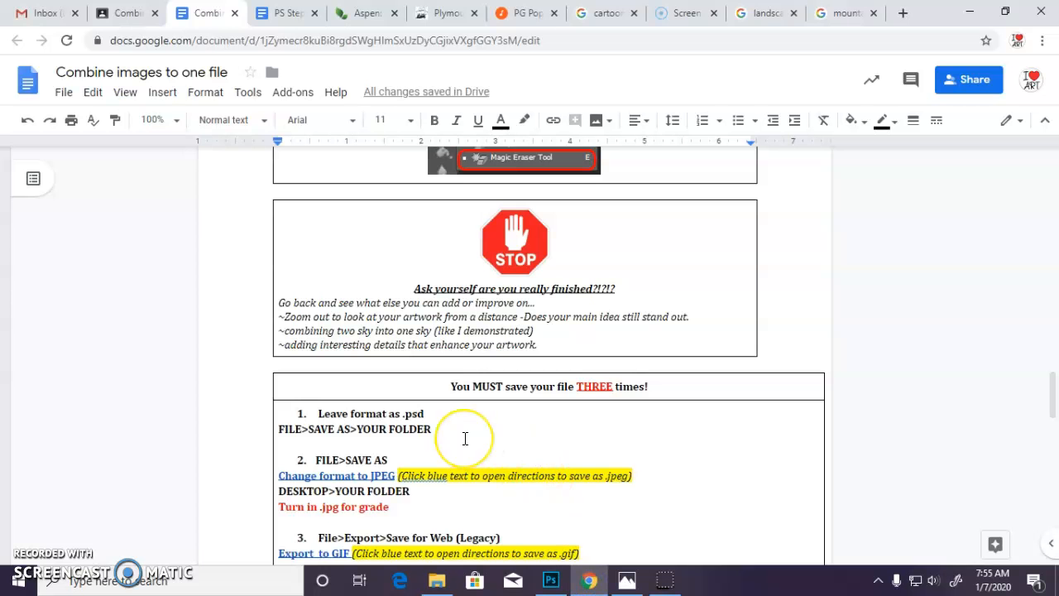
{"action": "scroll", "coordinate": [465, 439], "scroll_direction": "up", "scroll_amount": 15}
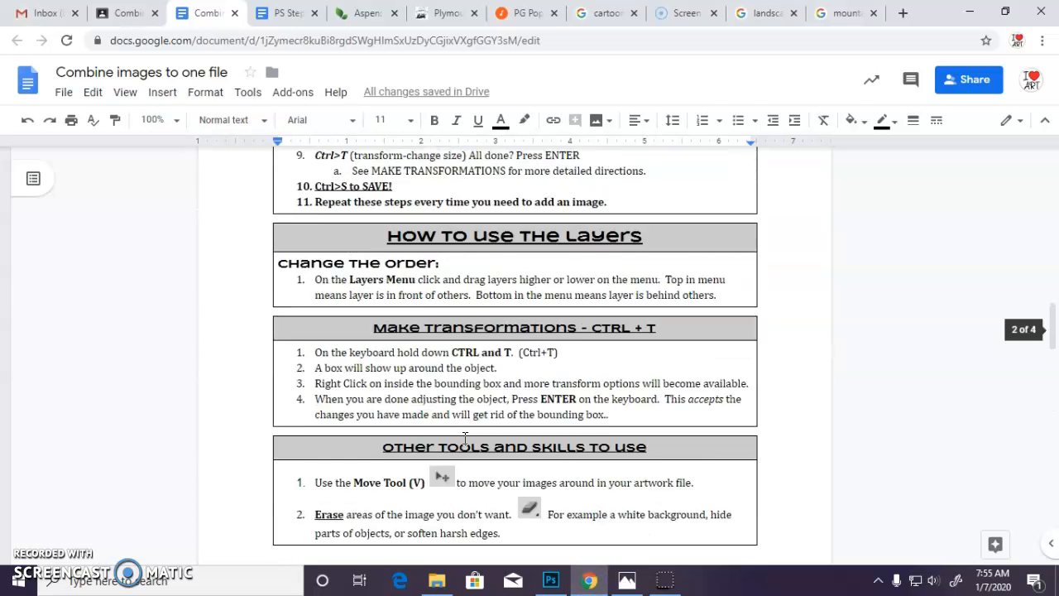
{"action": "scroll", "coordinate": [465, 439], "scroll_direction": "up", "scroll_amount": 10}
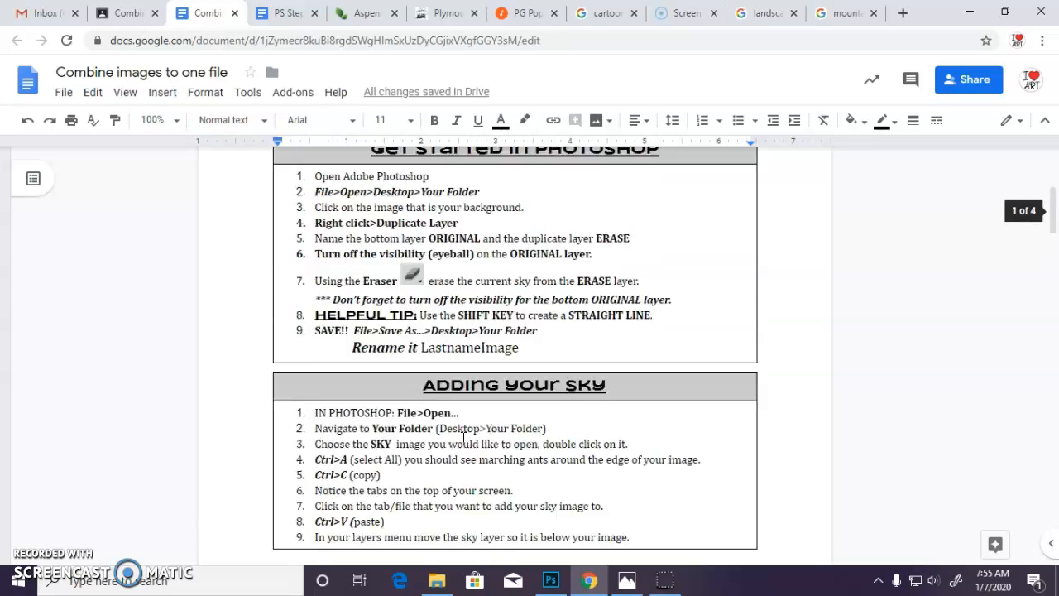
{"action": "scroll", "coordinate": [463, 441], "scroll_direction": "down", "scroll_amount": 3}
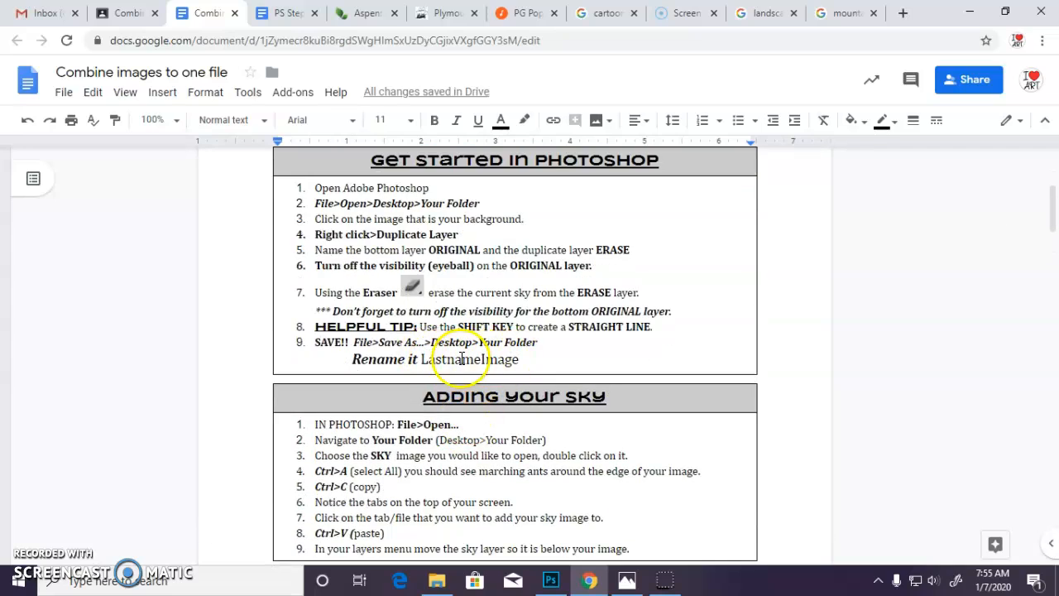
{"action": "scroll", "coordinate": [480, 381], "scroll_direction": "down", "scroll_amount": 20}
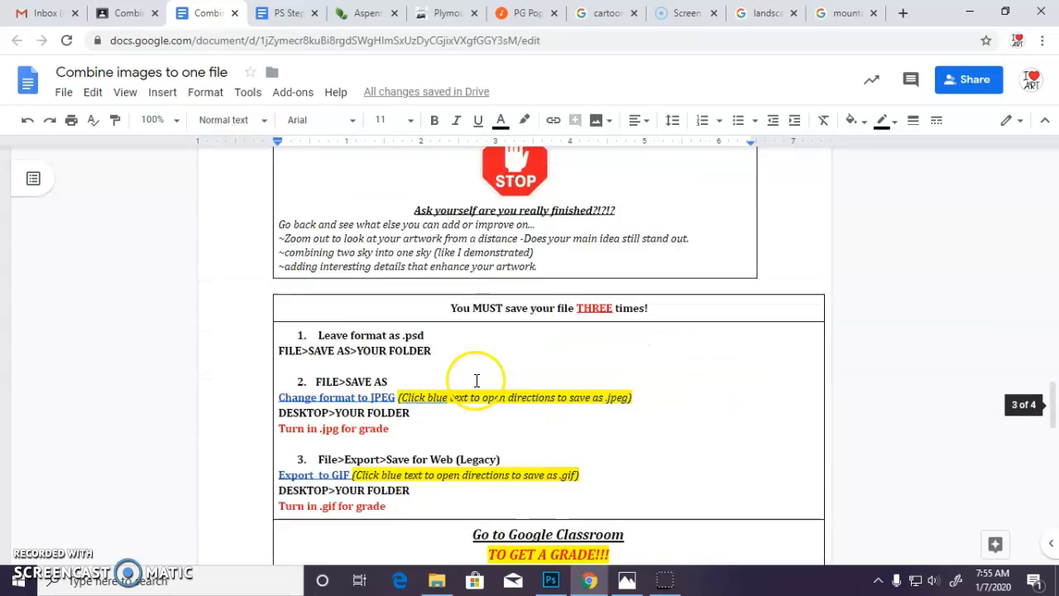
{"action": "scroll", "coordinate": [479, 385], "scroll_direction": "down", "scroll_amount": 1}
{"action": "scroll", "coordinate": [480, 387], "scroll_direction": "up", "scroll_amount": 1}
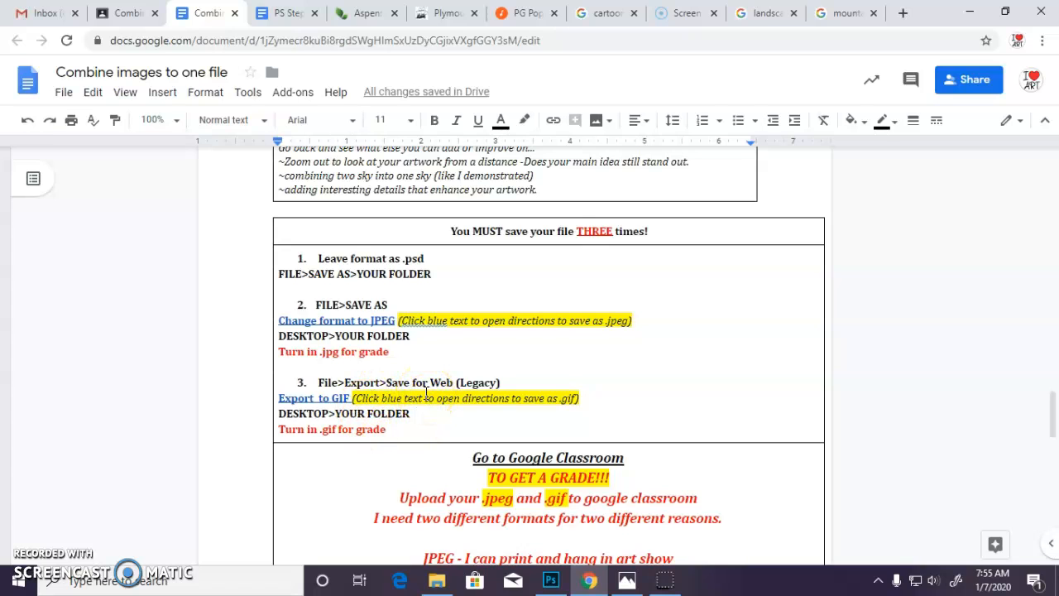
{"action": "scroll", "coordinate": [420, 408], "scroll_direction": "down", "scroll_amount": 1}
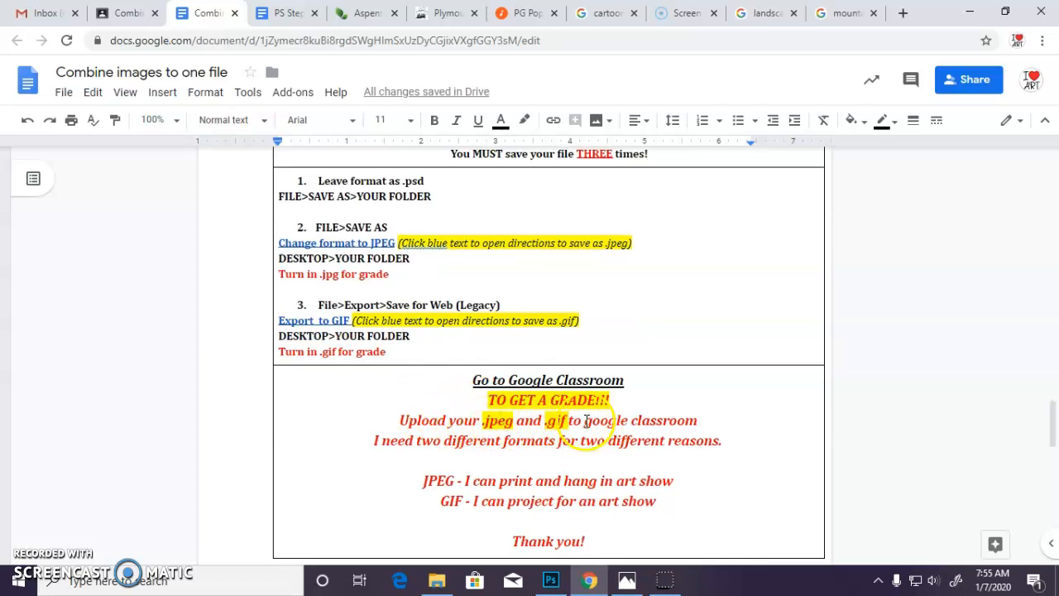
- Switch back to Photoshop and save the optimized GIF in the personal folder, naming it with the last name followed by "Image"
{"action": "left_click", "coordinate": [551, 582]}
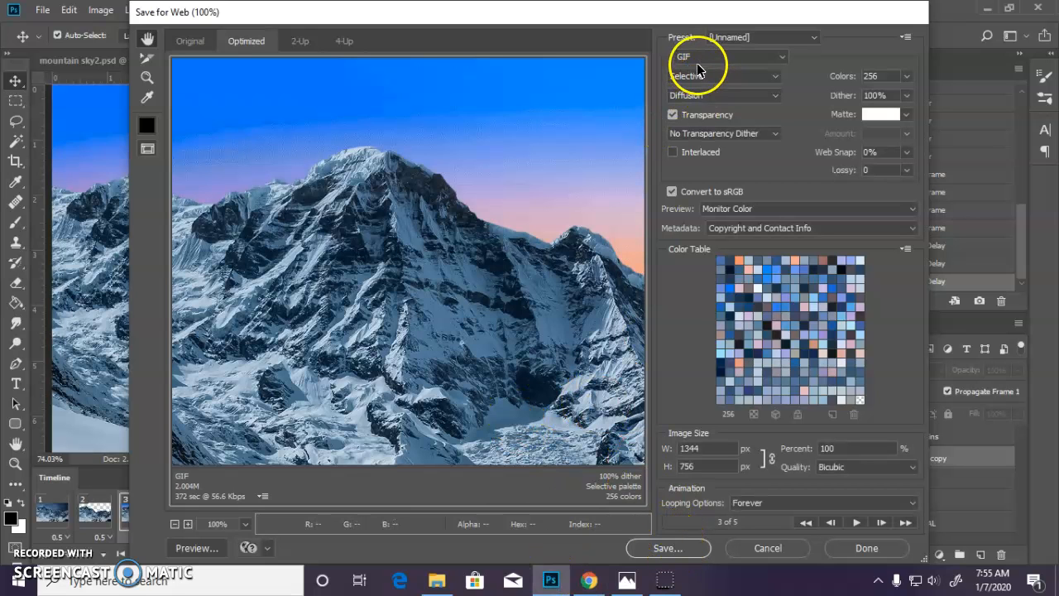
{"action": "left_click", "coordinate": [679, 548]}
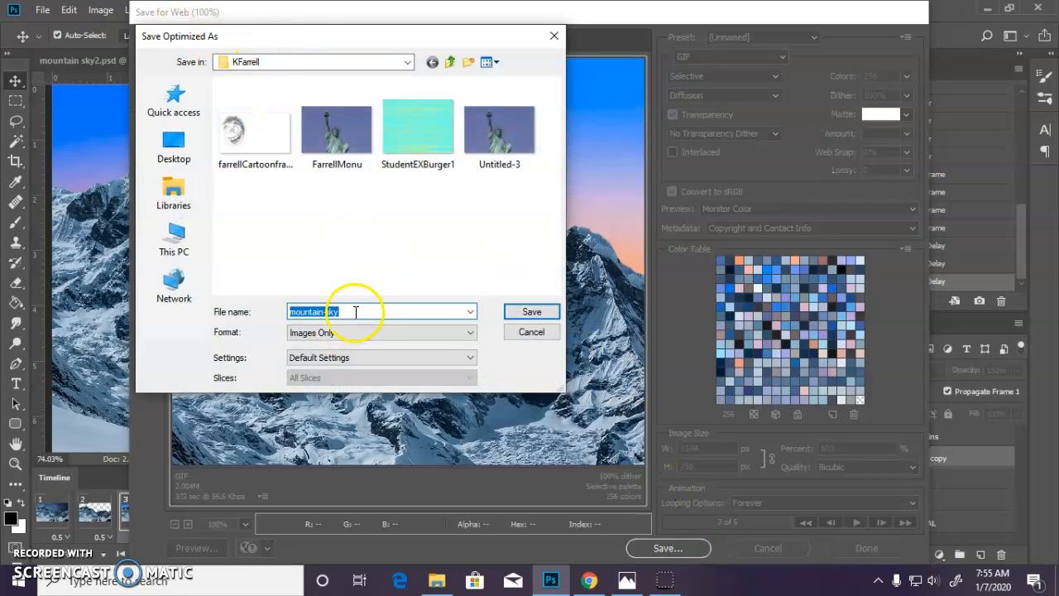
{"action": "type", "text": "Farre"}
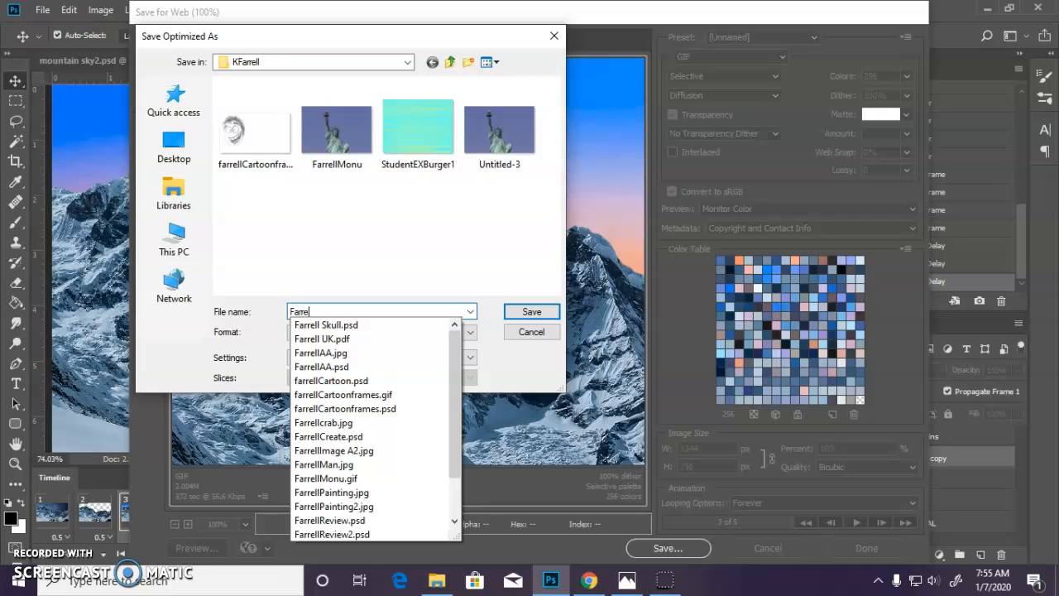
{"action": "type", "text": "llImage"}
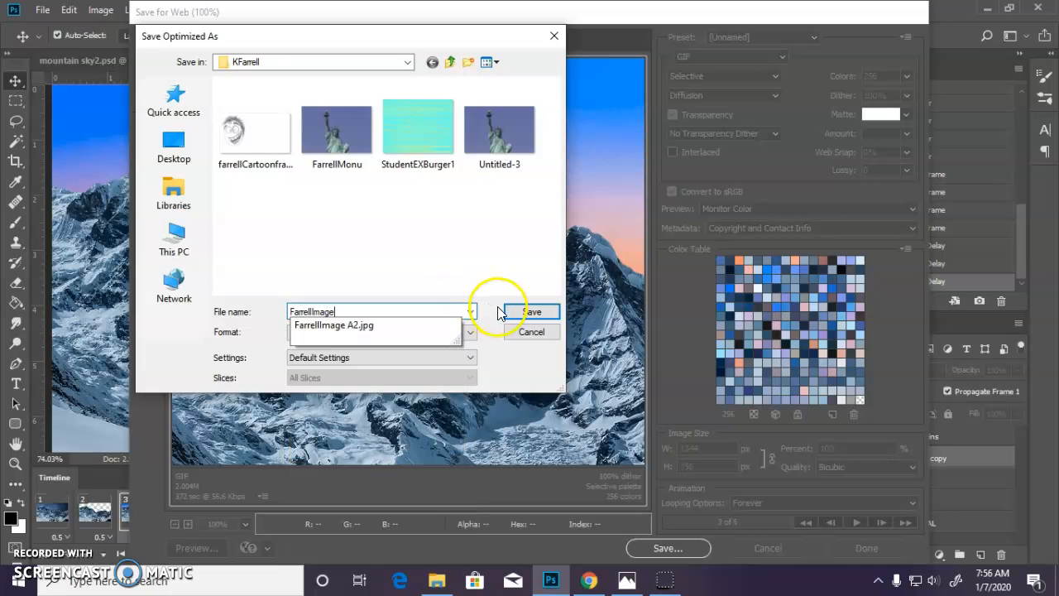
{"action": "left_click", "coordinate": [502, 312]}
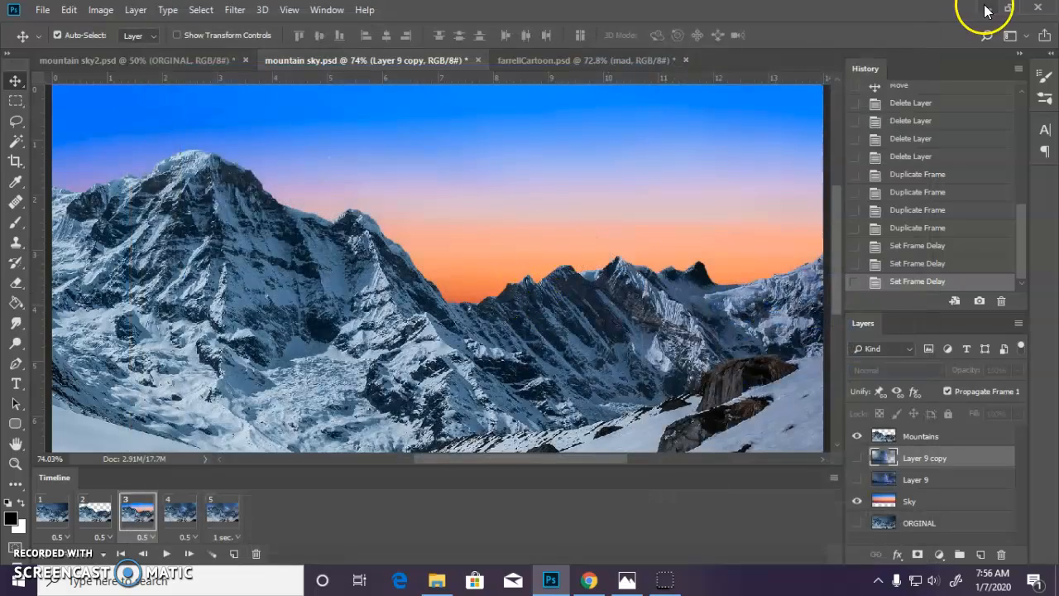
- Go to the desktop, open the personal folder in a maximized window, and view the exported GIF in Photos
{"action": "left_click", "coordinate": [985, 9]}
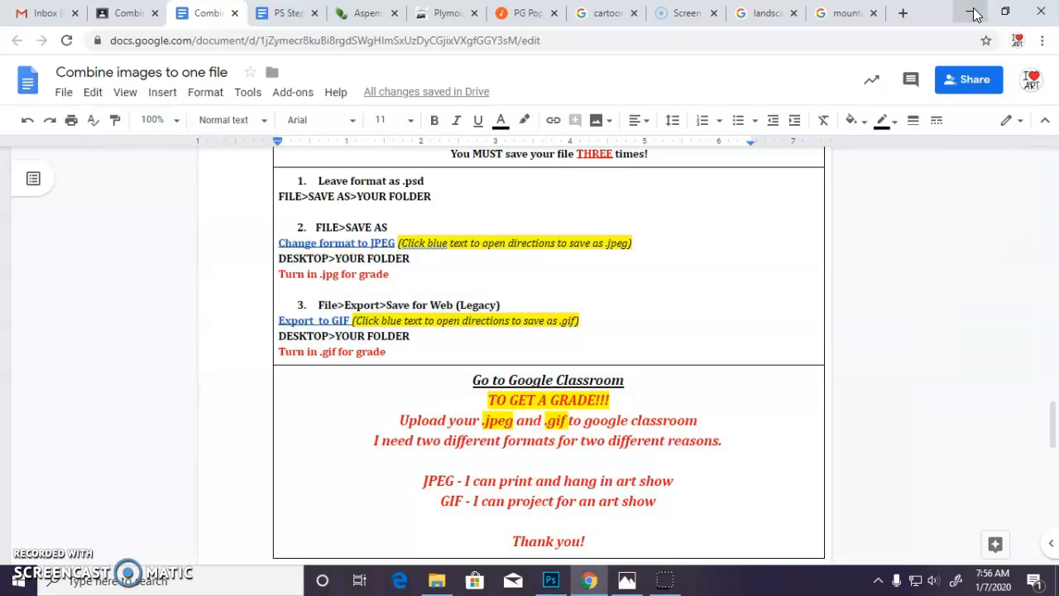
{"action": "left_click", "coordinate": [973, 11]}
{"action": "double_click", "coordinate": [1013, 190]}
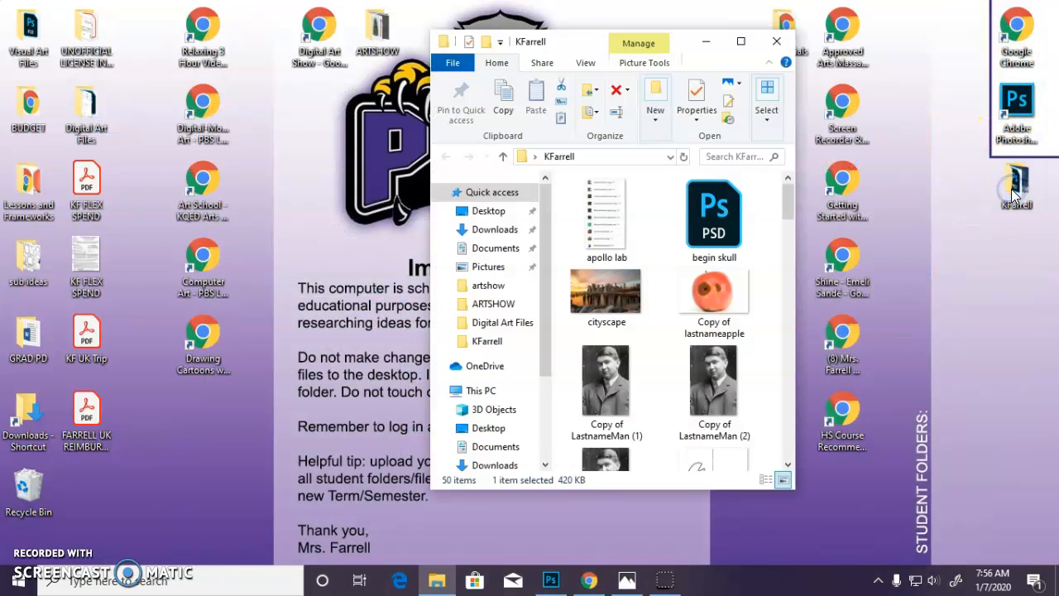
{"action": "left_click", "coordinate": [742, 47]}
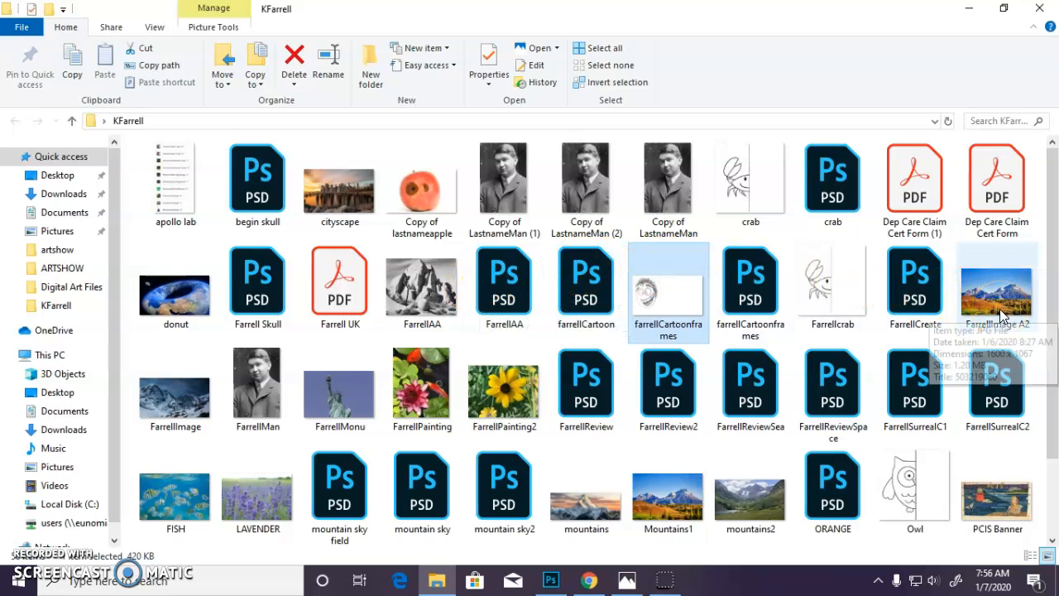
{"action": "left_click", "coordinate": [201, 400]}
{"action": "double_click", "coordinate": [200, 400]}
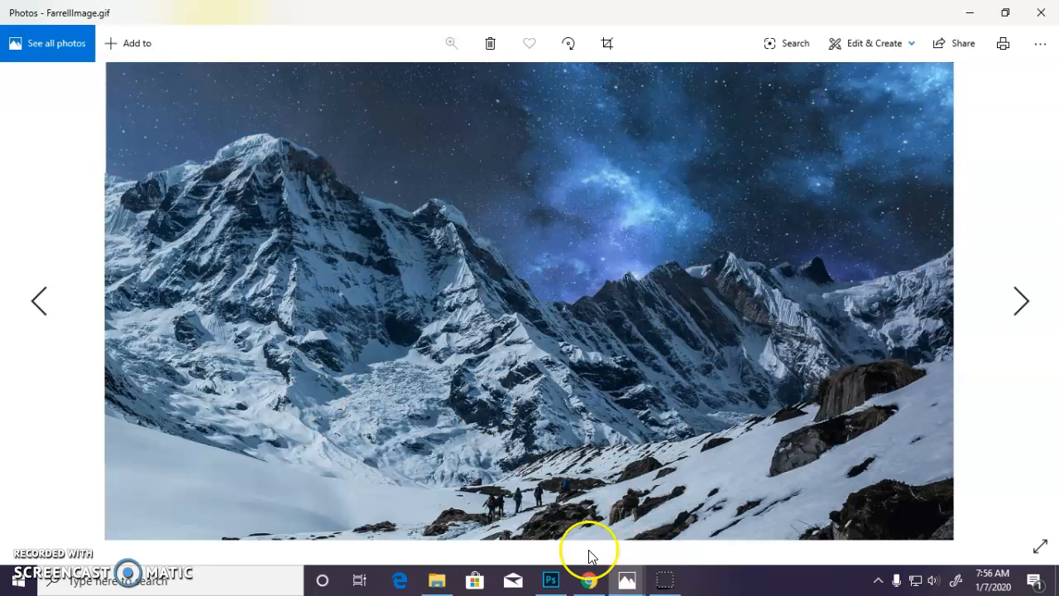
- Switch back to Photoshop, select frame 5, and set up Save As with JPEG as the file type
{"action": "left_click", "coordinate": [548, 584]}
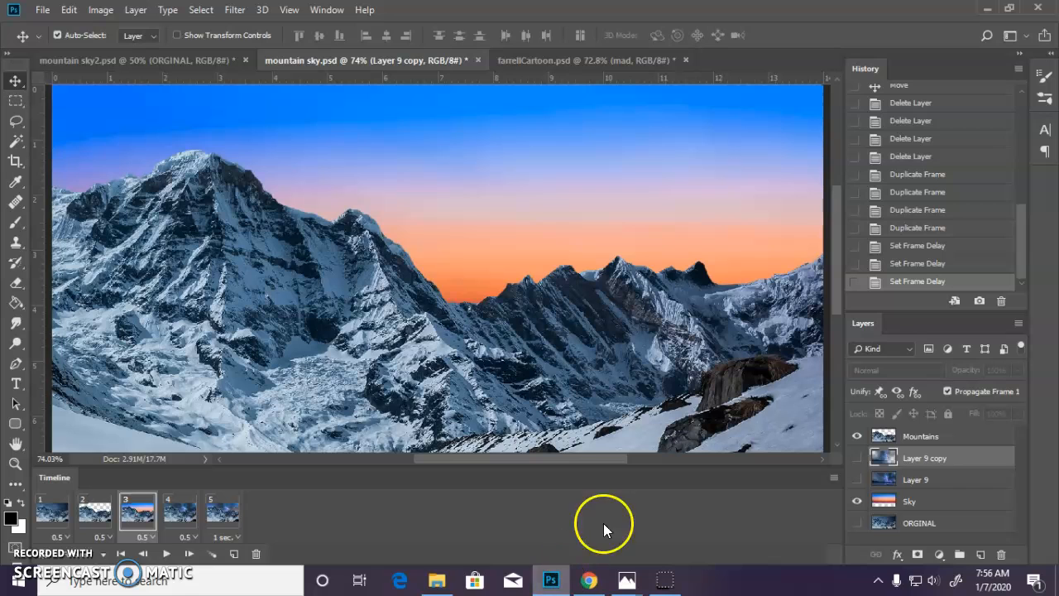
{"action": "left_click", "coordinate": [223, 512]}
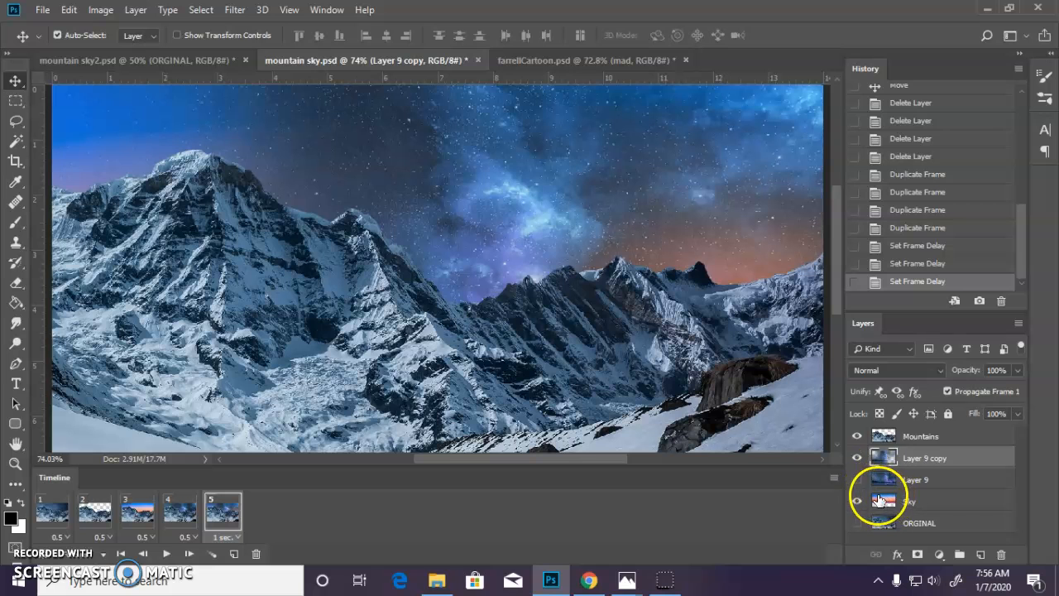
{"action": "left_click", "coordinate": [40, 10]}
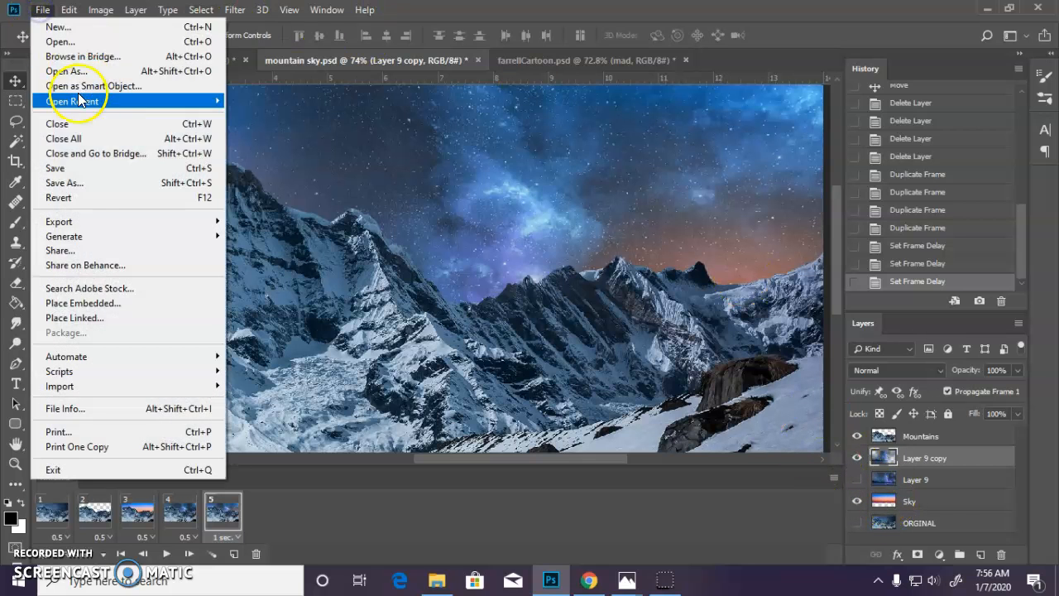
{"action": "left_click", "coordinate": [83, 176]}
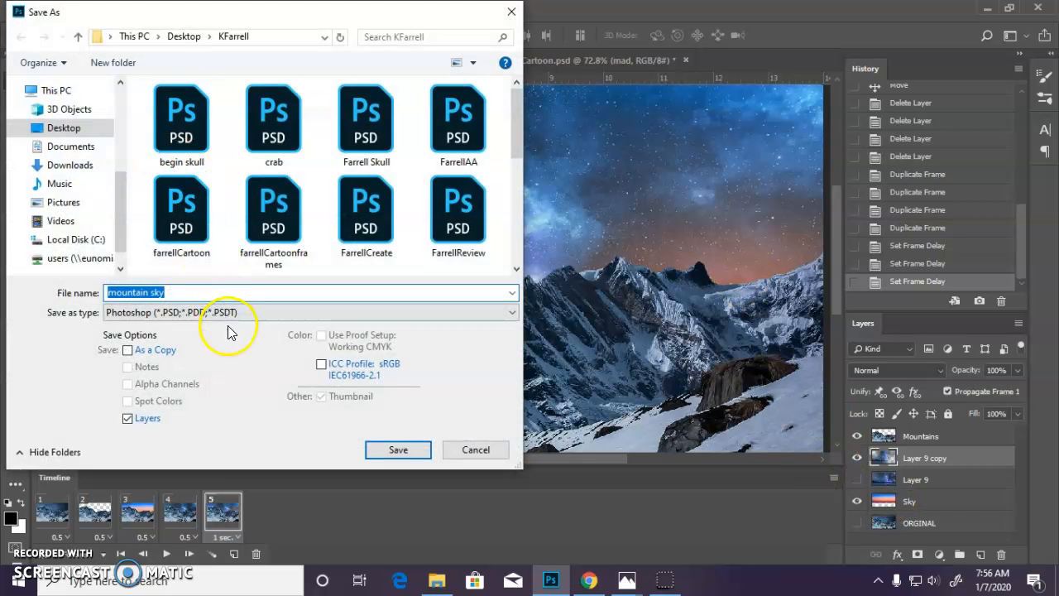
{"action": "left_click", "coordinate": [192, 312]}
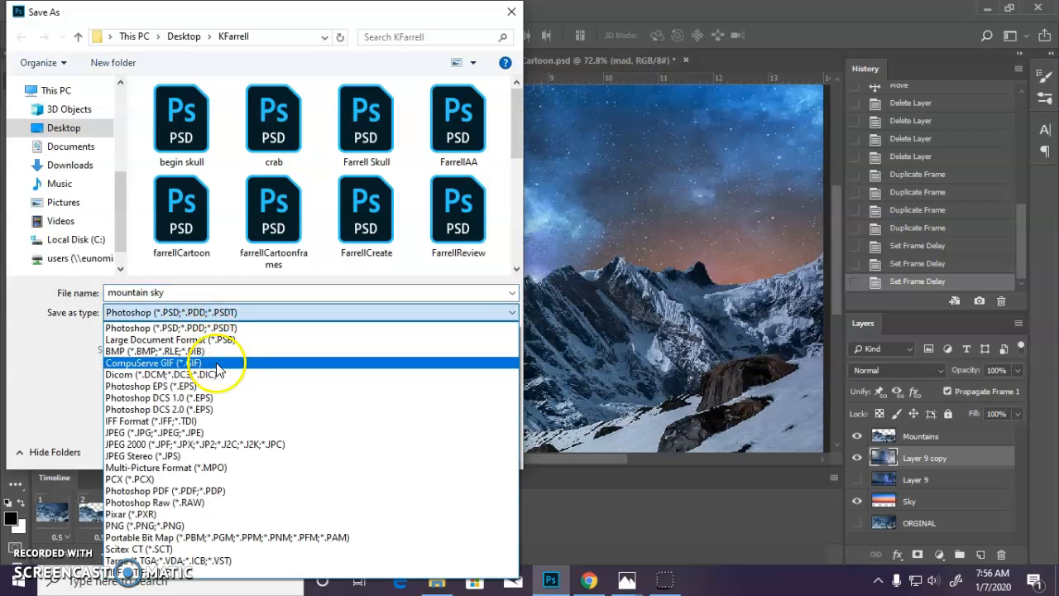
{"action": "left_click", "coordinate": [219, 432]}
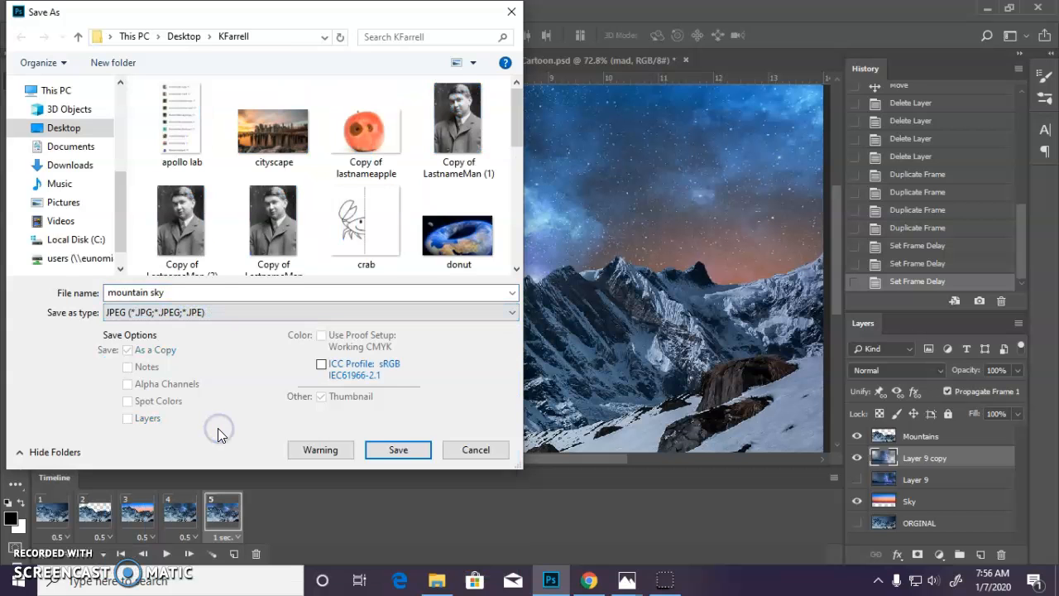
- Name the JPEG with the last name followed by "Image" and save it at Maximum quality, 12, with the Baseline ("Standard") format
{"action": "double_click", "coordinate": [191, 290]}
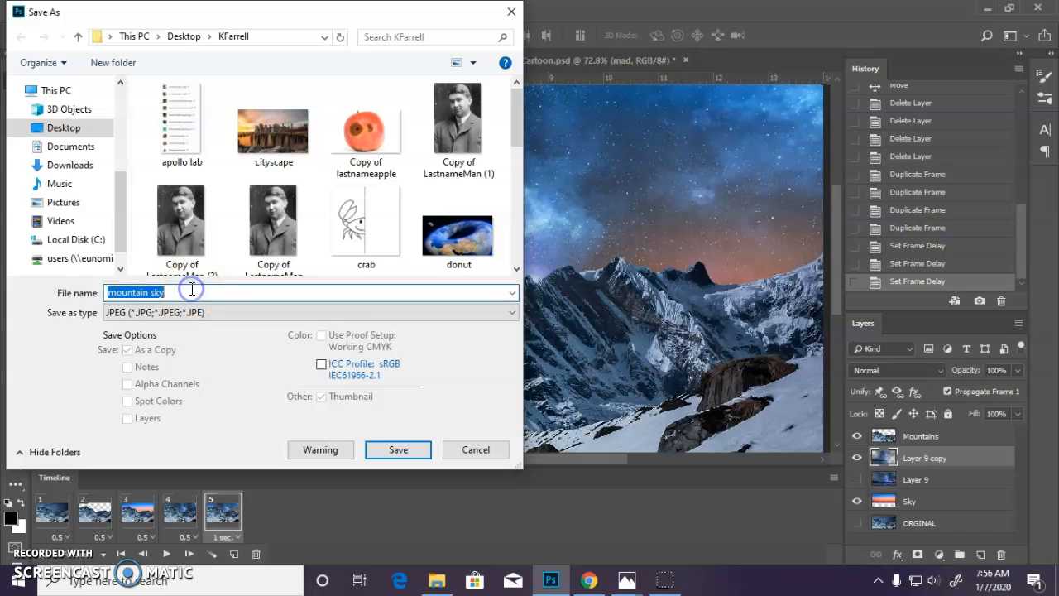
{"action": "type", "text": "faree"}
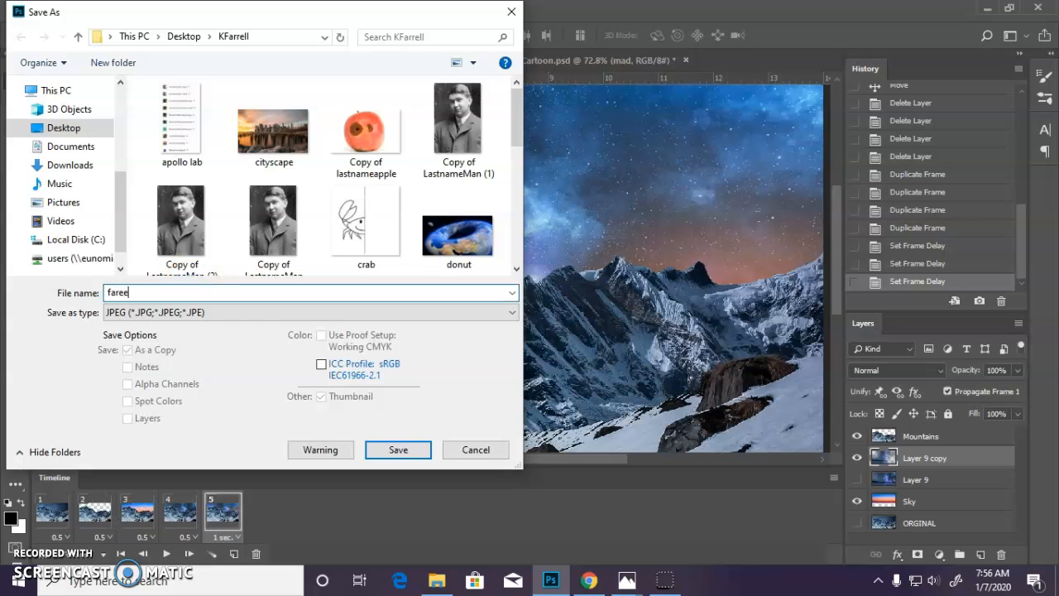
{"action": "key", "text": "BackSpace"}
{"action": "key", "text": "BackSpace"}
{"action": "key", "text": "BackSpace"}
{"action": "key", "text": "BackSpace"}
{"action": "type", "text": "FarrellImag"}
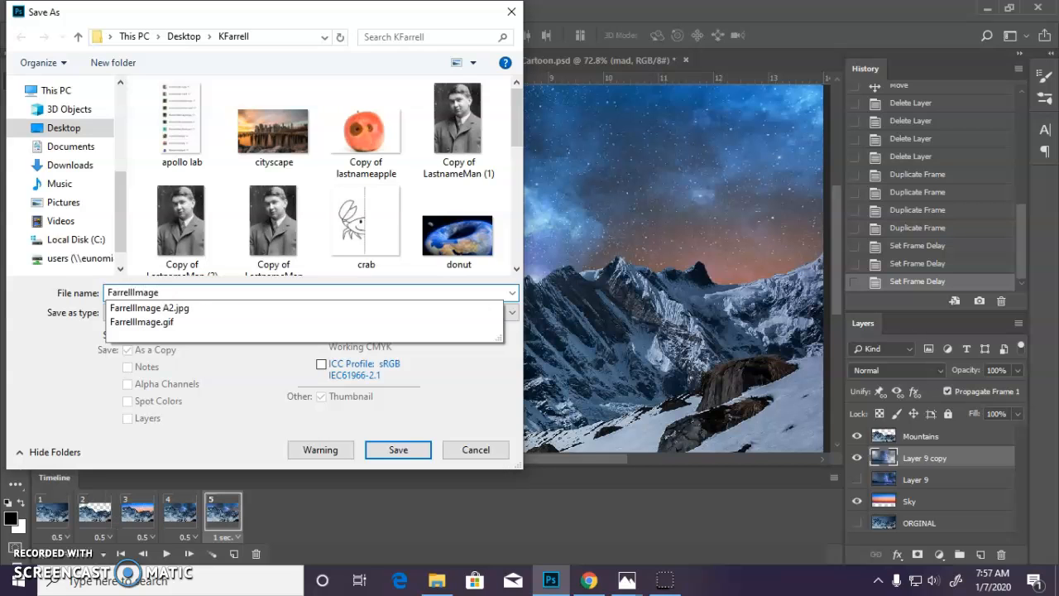
{"action": "left_click", "coordinate": [241, 365]}
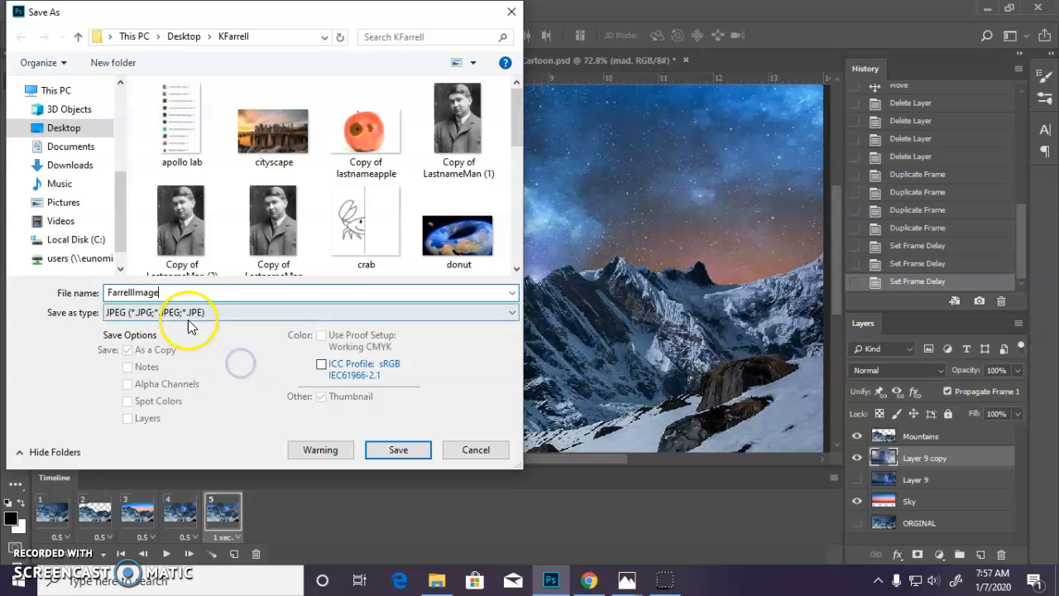
{"action": "left_click", "coordinate": [403, 447]}
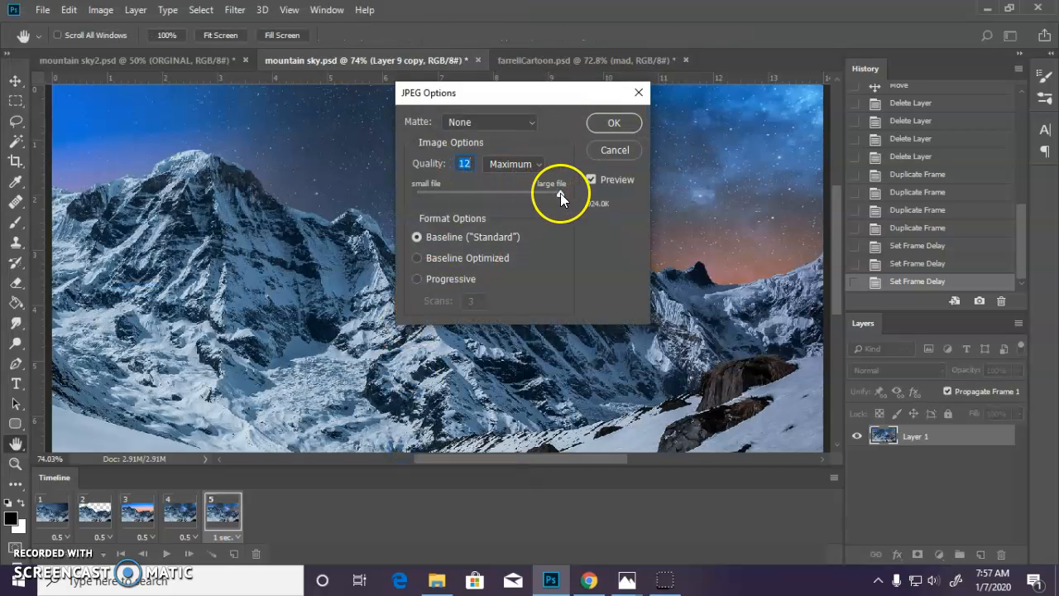
{"action": "left_click", "coordinate": [612, 124]}
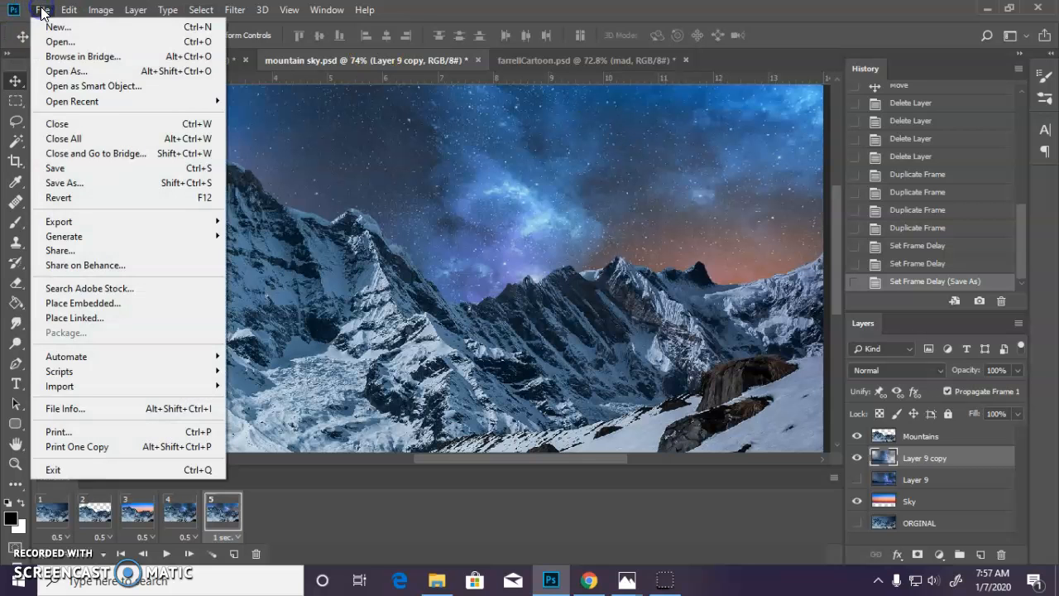
- Check the Save As settings for the layered Photoshop file, and cancel without saving
{"action": "left_click", "coordinate": [68, 182]}
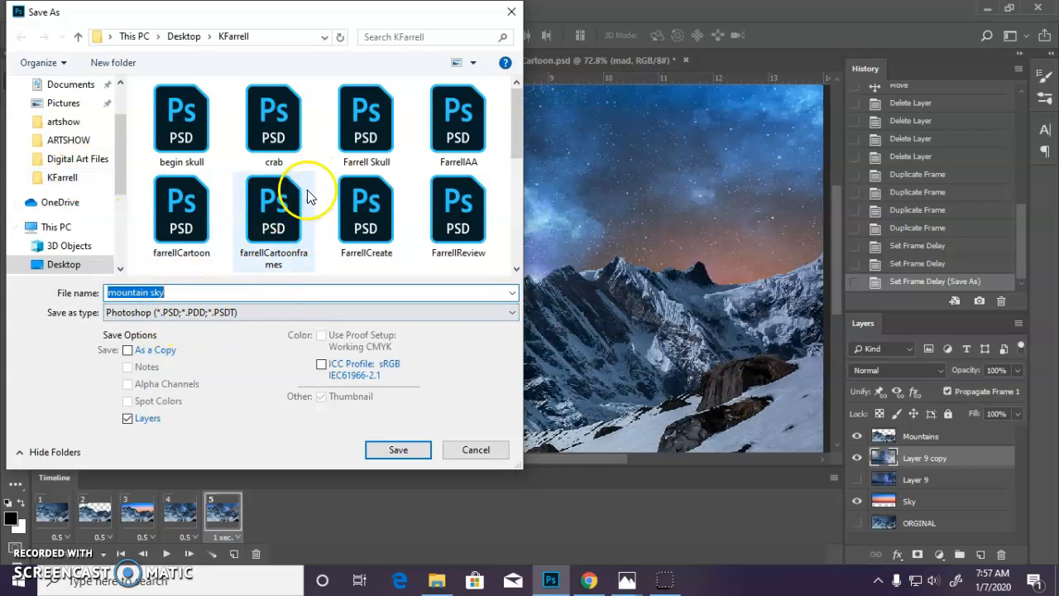
{"action": "left_click", "coordinate": [476, 447]}
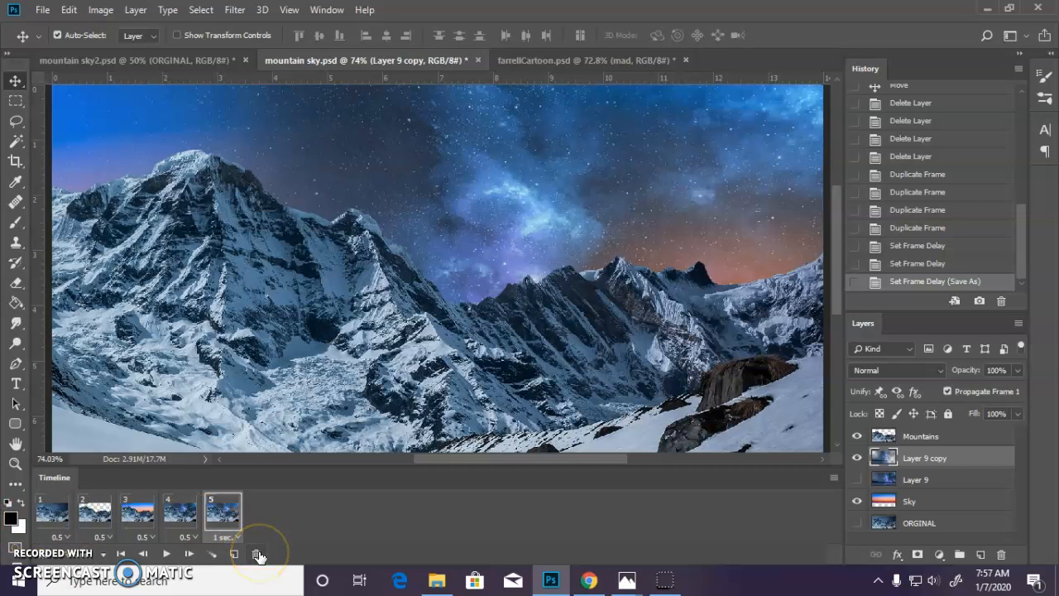
- Delete frame 4 with the starry sky and frame 3 with the sunset sky from the animation
{"action": "left_click", "coordinate": [180, 512]}
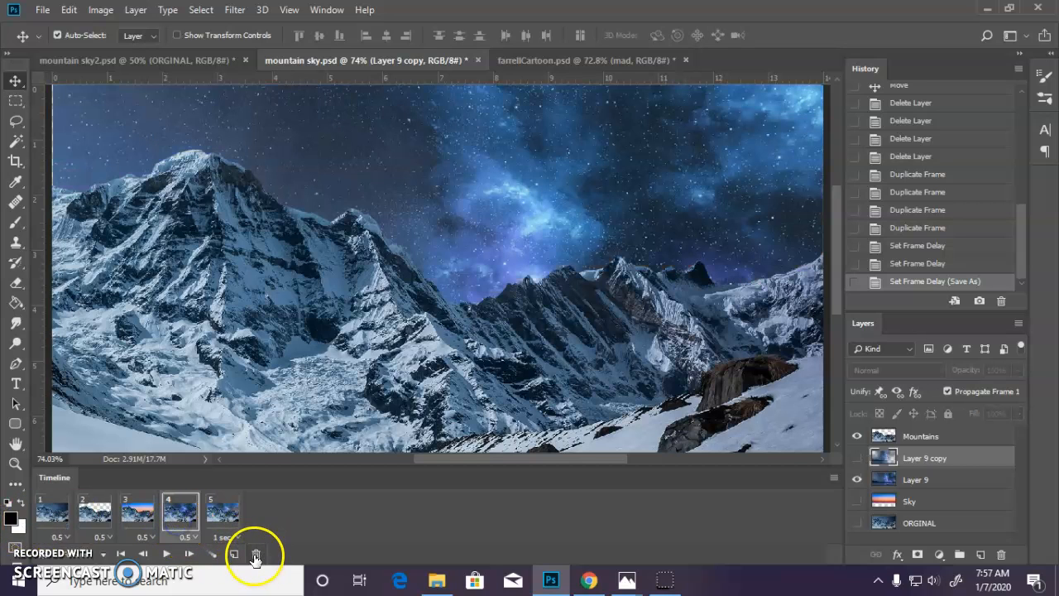
{"action": "left_click", "coordinate": [255, 554]}
{"action": "left_click", "coordinate": [457, 224]}
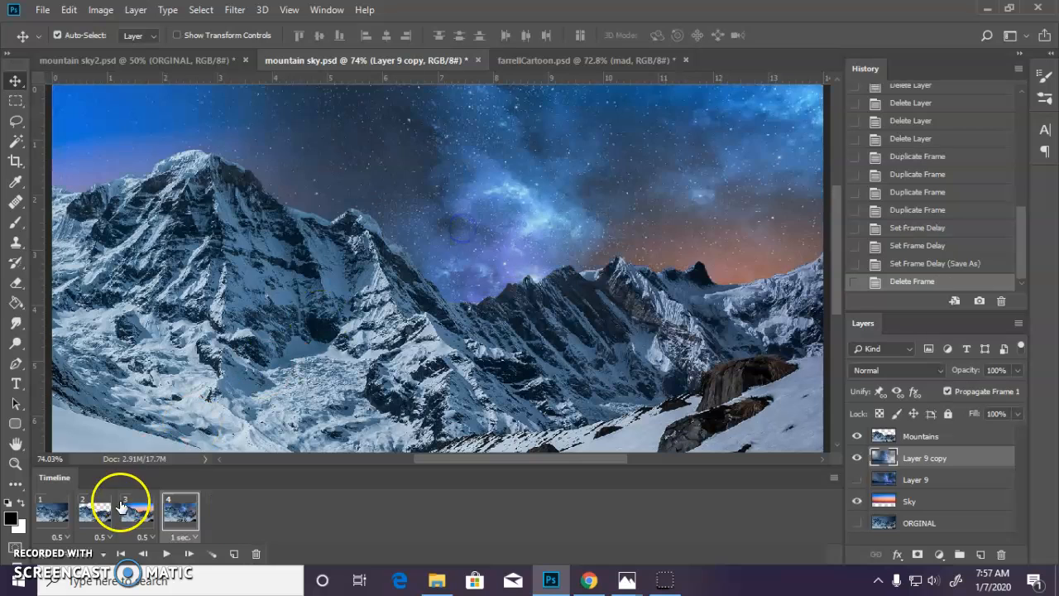
{"action": "left_click", "coordinate": [256, 554]}
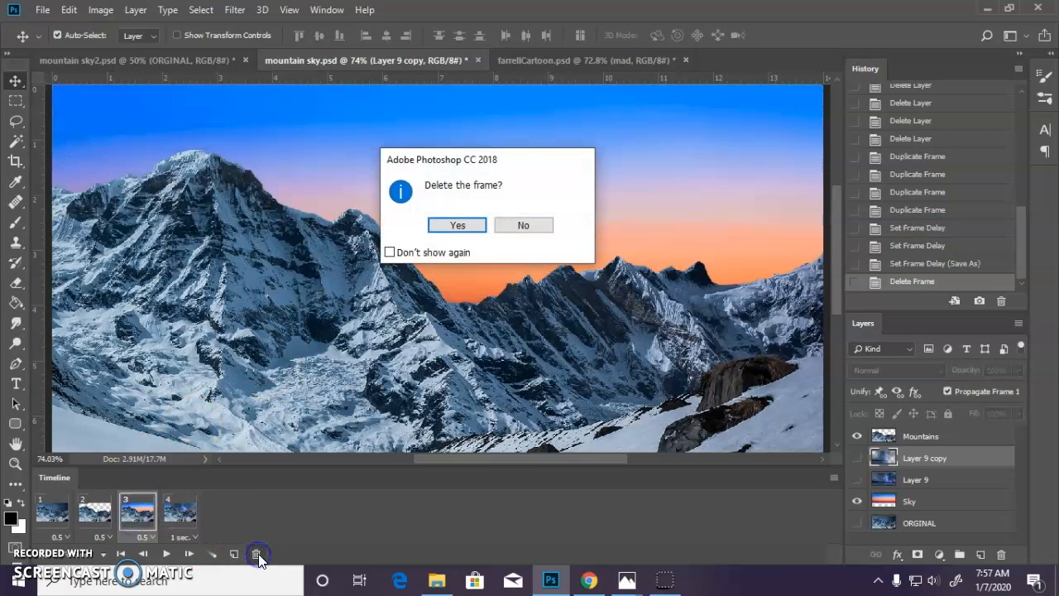
{"action": "left_click", "coordinate": [461, 226]}
- Check the three remaining frames one by one, and delete frame 2 with the transparent sky
{"action": "left_click", "coordinate": [51, 518]}
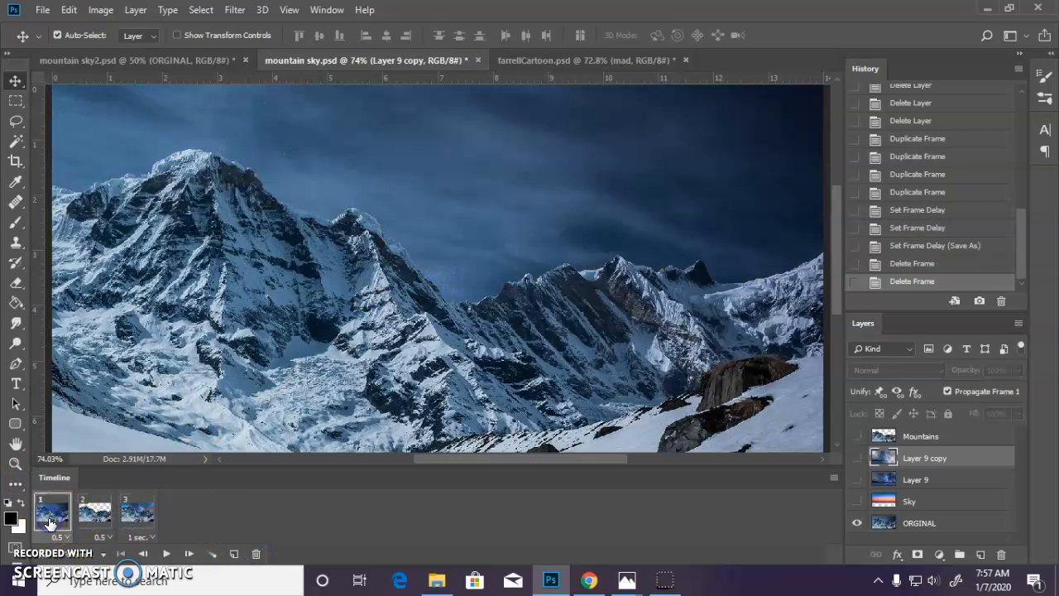
{"action": "left_click", "coordinate": [87, 520]}
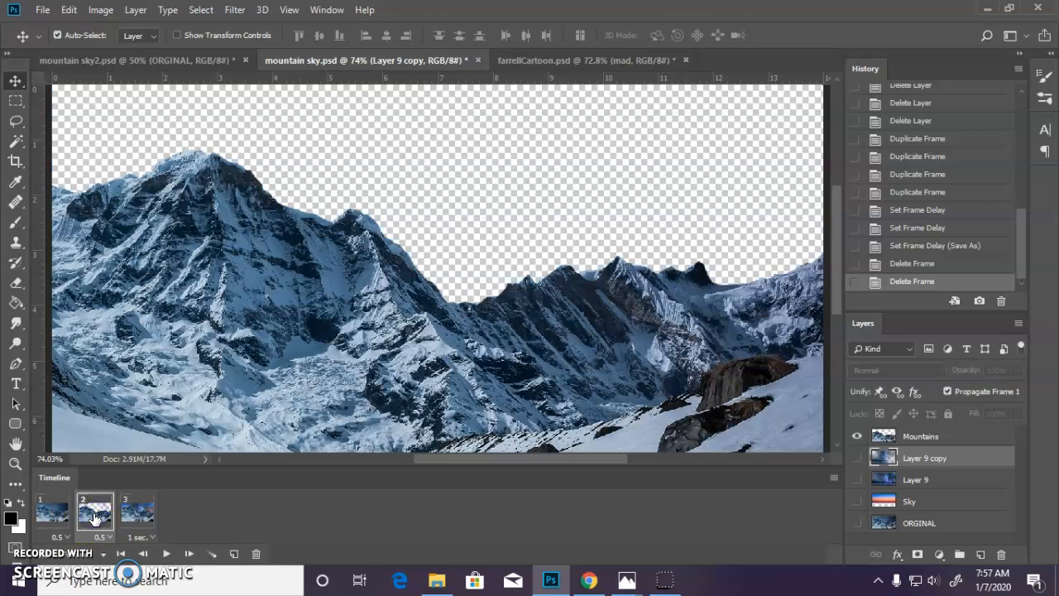
{"action": "left_click", "coordinate": [135, 515]}
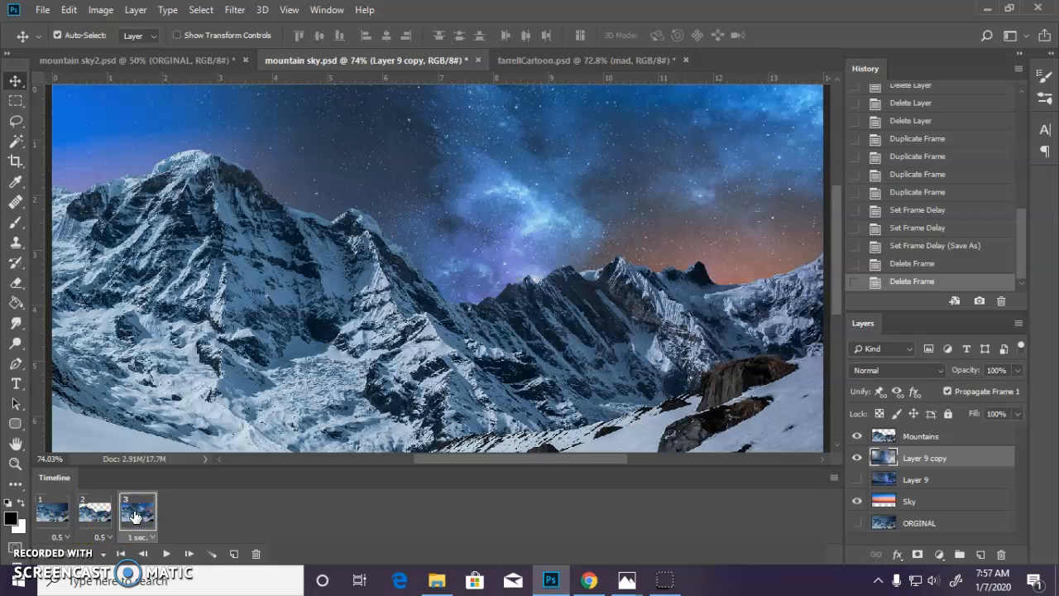
{"action": "left_click", "coordinate": [94, 517]}
{"action": "left_click", "coordinate": [255, 554]}
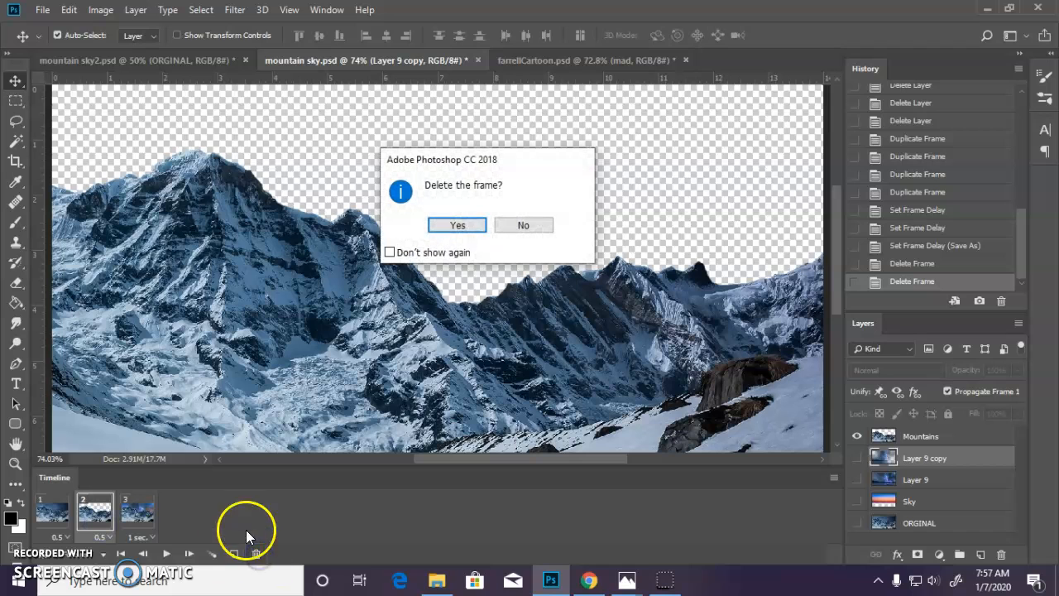
{"action": "left_click", "coordinate": [458, 224]}
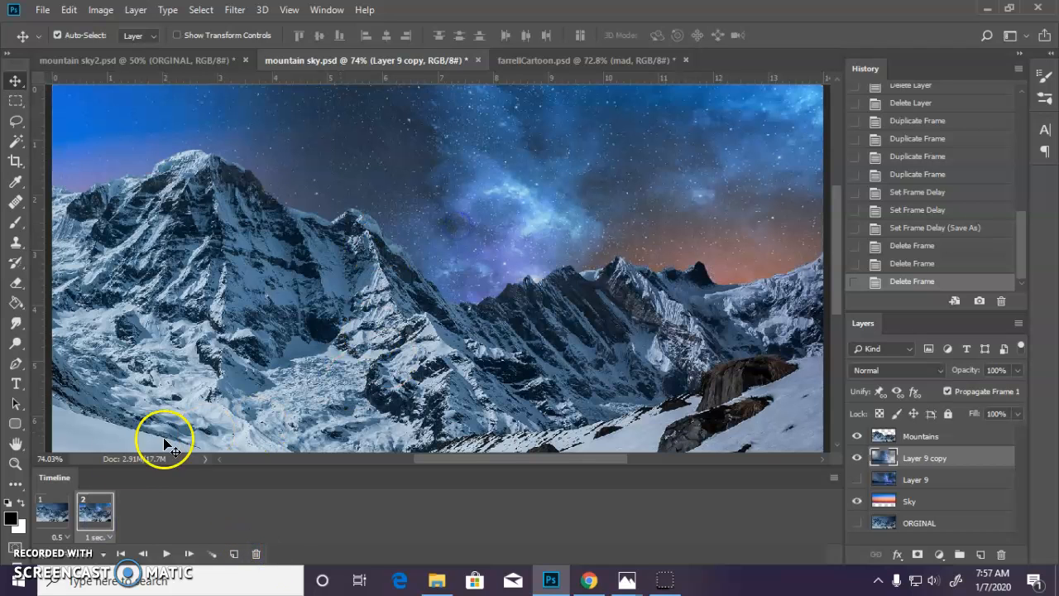
- Compare the original image in frame 1 with the finished composite in frame 2 by alternating between them
{"action": "left_click", "coordinate": [52, 517]}
{"action": "left_click", "coordinate": [98, 518]}
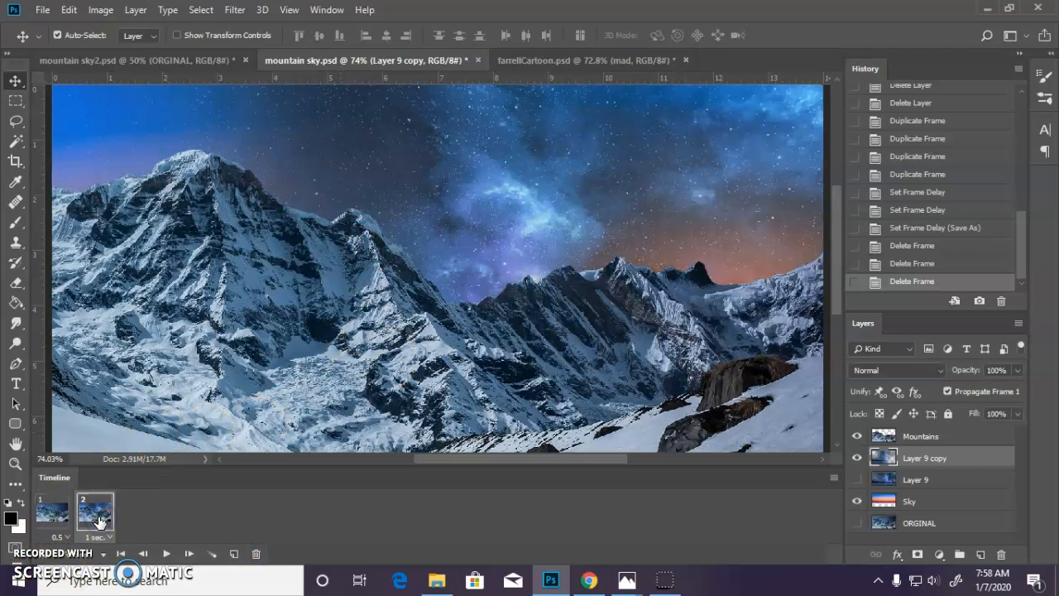
{"action": "left_click", "coordinate": [52, 517]}
{"action": "left_click", "coordinate": [99, 518]}
- Switch to Chrome and review the instructions and attachments of the "Combining two images into one file" assignment in Google Classroom
{"action": "left_click", "coordinate": [587, 581]}
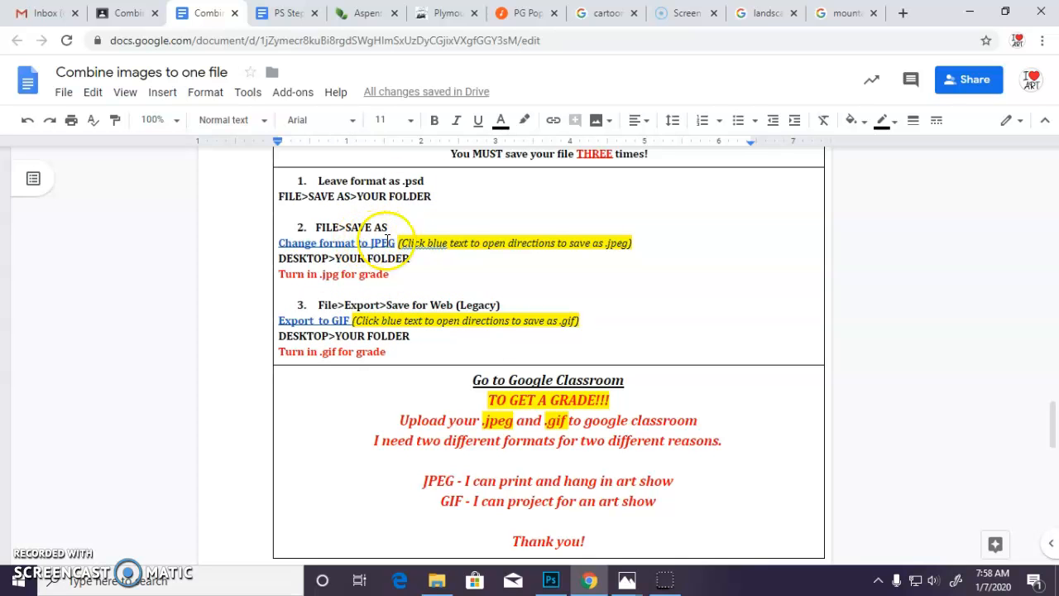
{"action": "left_click", "coordinate": [121, 12]}
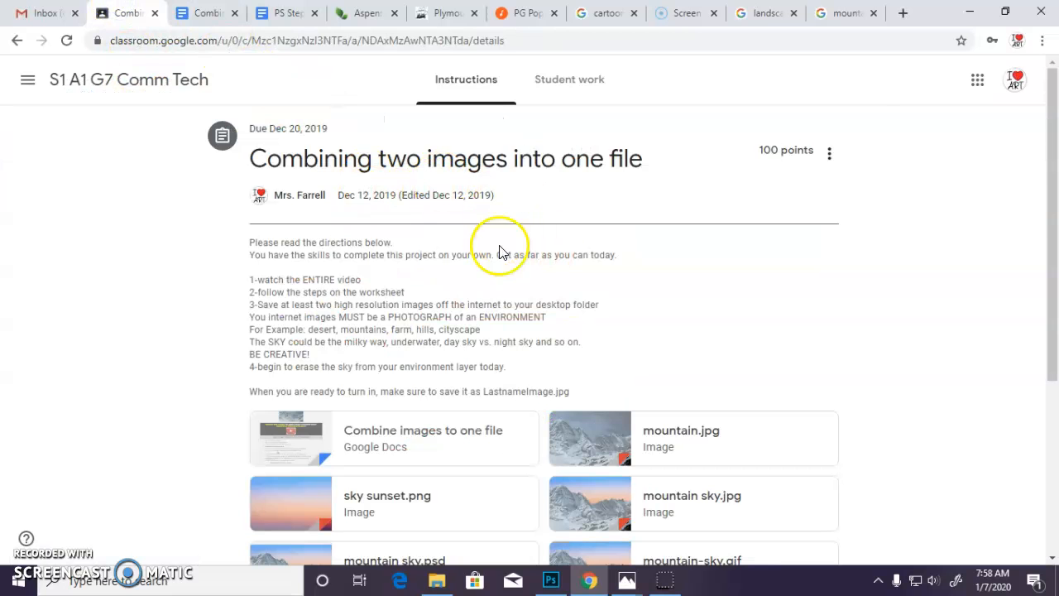
{"action": "scroll", "coordinate": [499, 263], "scroll_direction": "down", "scroll_amount": 5}
{"action": "scroll", "coordinate": [499, 265], "scroll_direction": "up", "scroll_amount": 5}
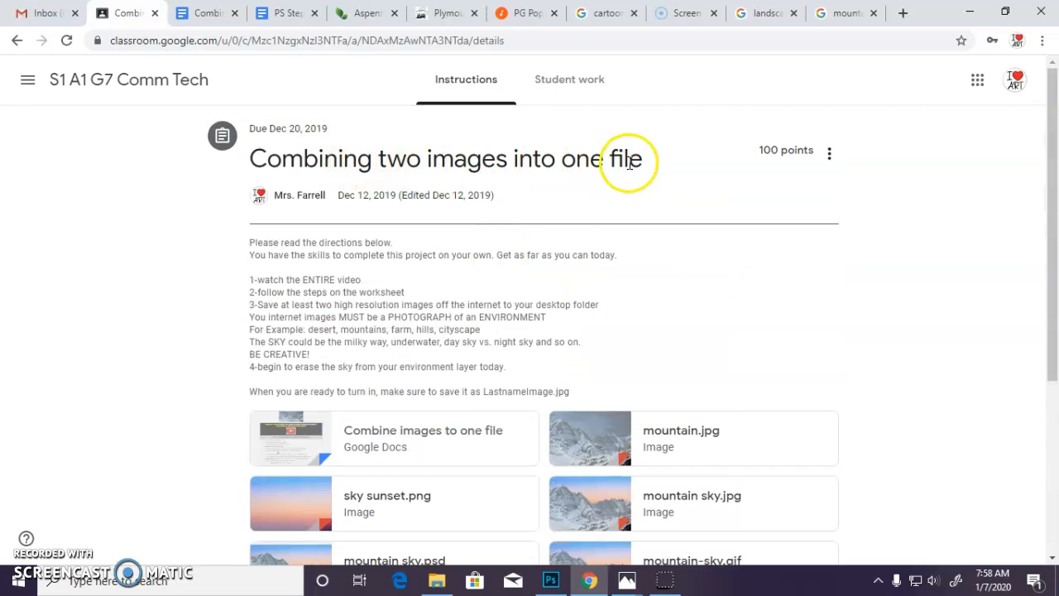
{"action": "scroll", "coordinate": [673, 270], "scroll_direction": "down", "scroll_amount": 4}
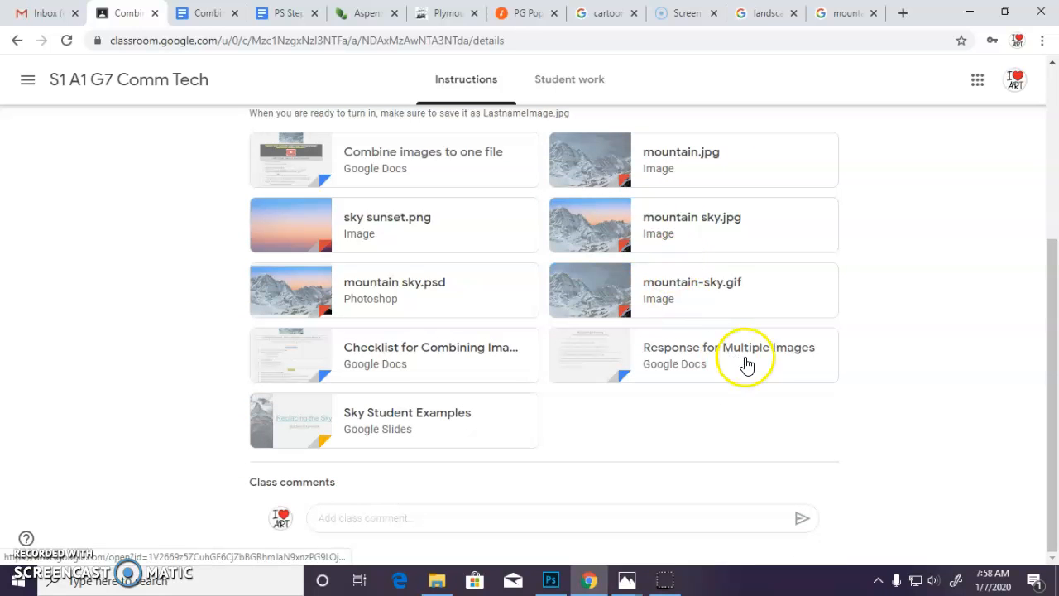